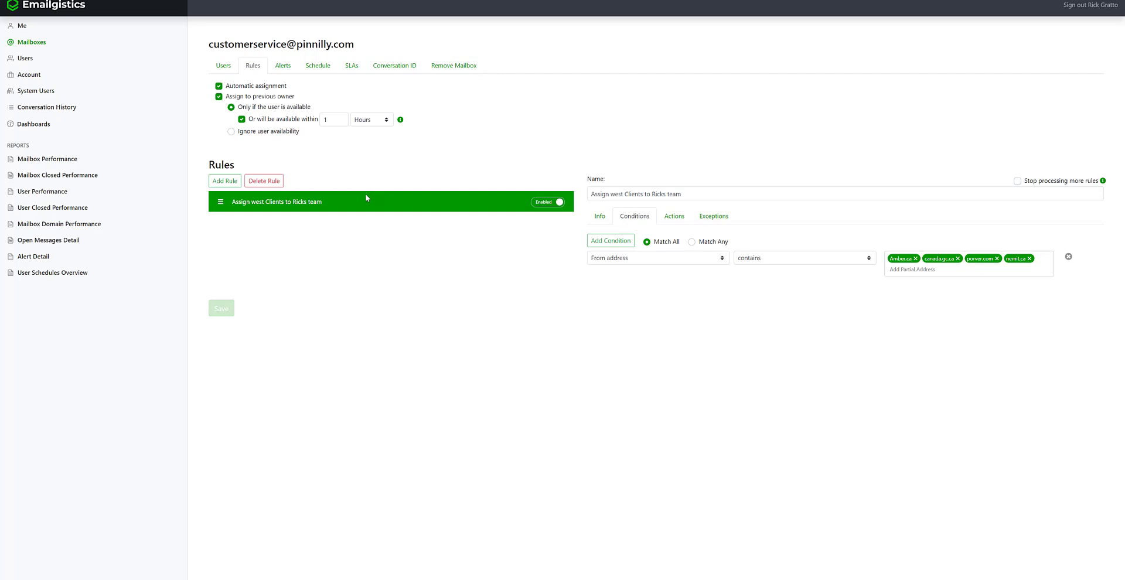
- Add a second rule, named for categorizing rush messages and assigning them to one agent
{"action": "left_click", "coordinate": [222, 182]}
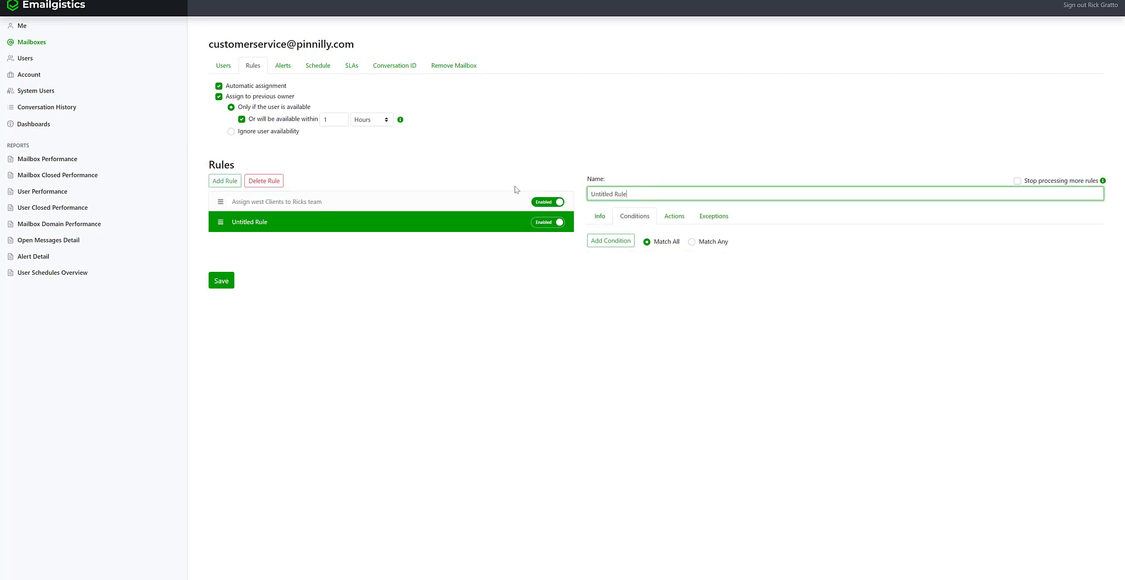
{"action": "key", "text": "BackSpace"}
{"action": "type", "text": "Rush messages categorized and assigned to Rick"}
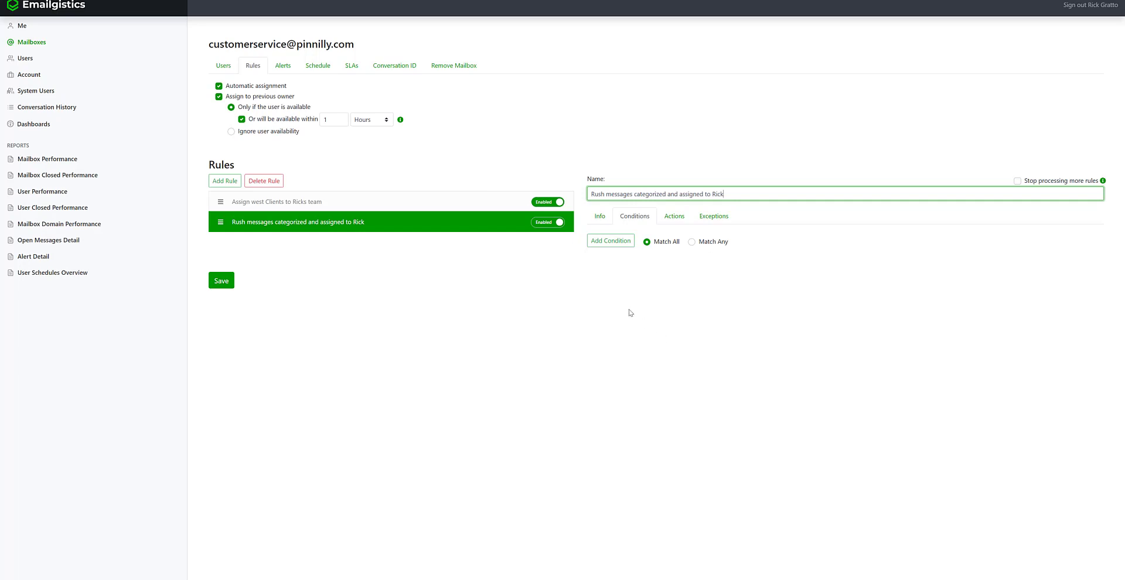
- Add a condition: Subject contains the keywords 'Rush' and 'Urgent'
{"action": "left_click", "coordinate": [610, 244]}
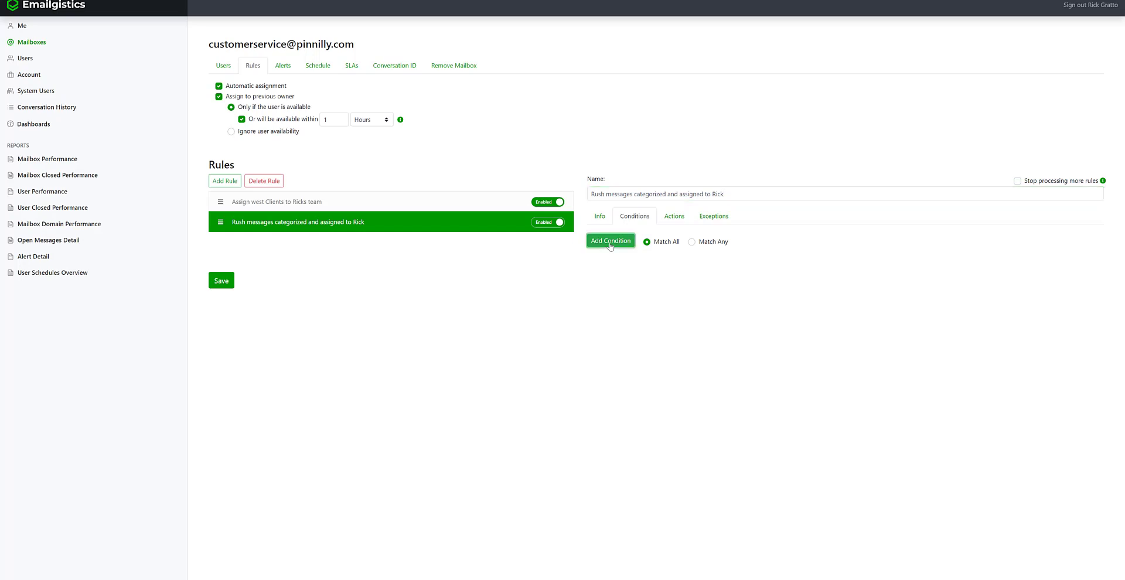
{"action": "left_click", "coordinate": [610, 256]}
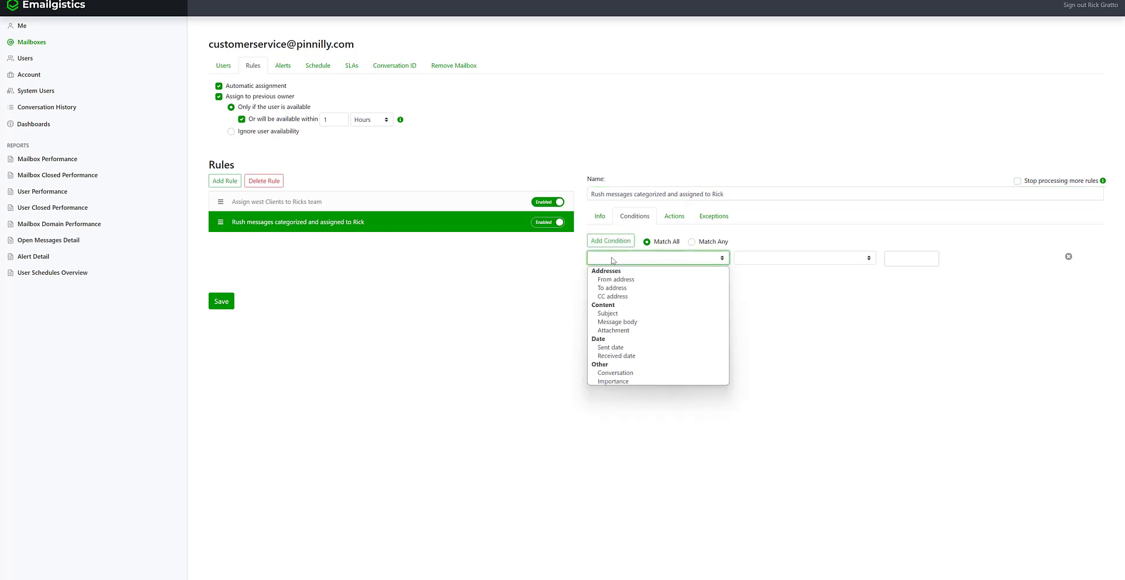
{"action": "left_click", "coordinate": [622, 313]}
{"action": "left_click", "coordinate": [772, 256]}
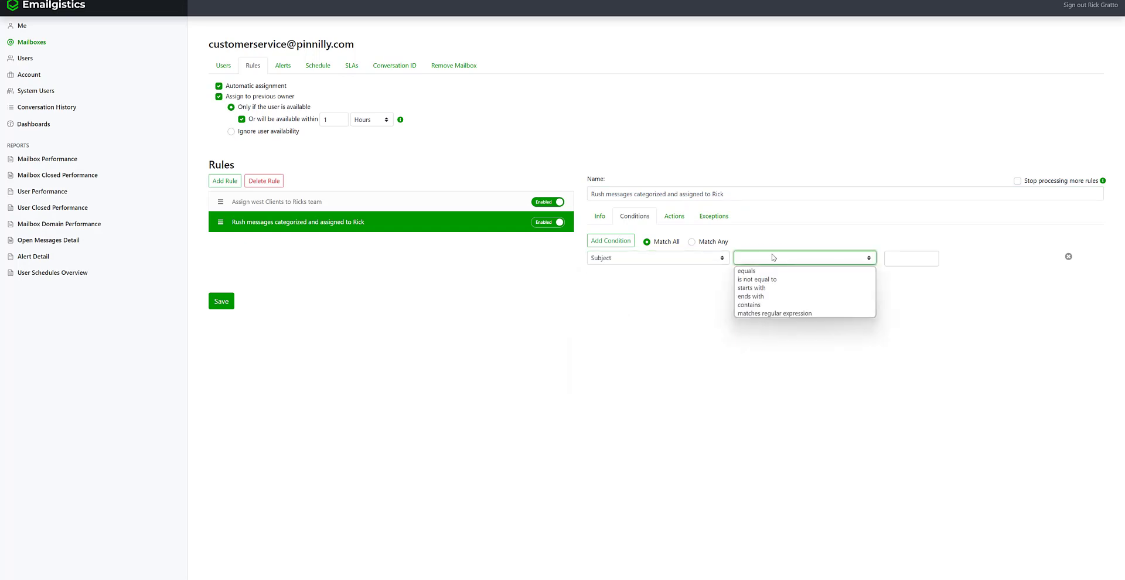
{"action": "left_click", "coordinate": [772, 304]}
{"action": "left_click", "coordinate": [891, 257]}
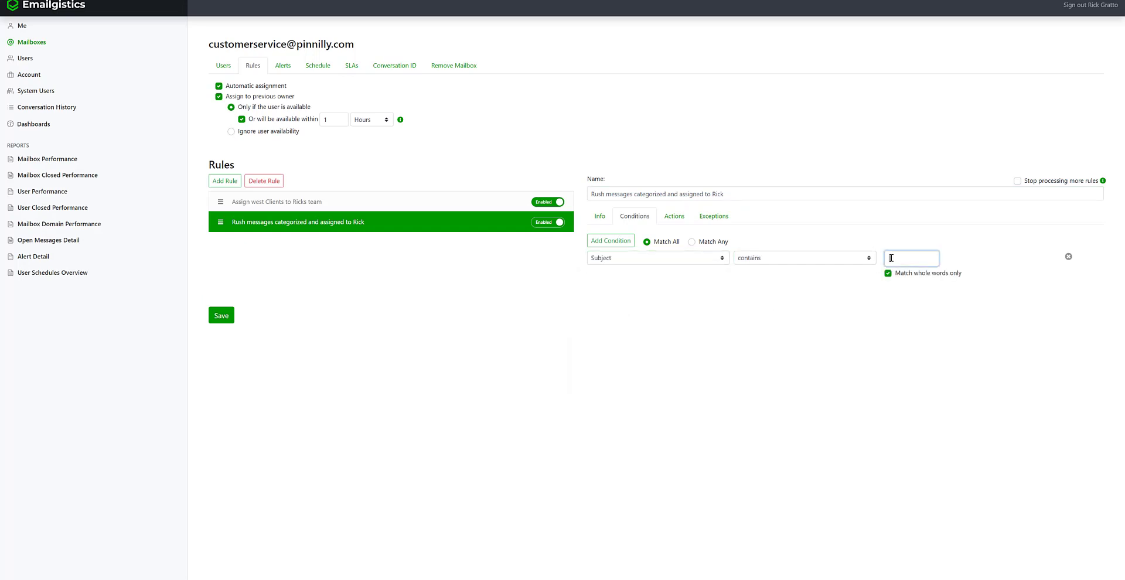
{"action": "type", "text": "Rush"}
{"action": "key", "text": "Return"}
{"action": "type", "text": "Urgent"}
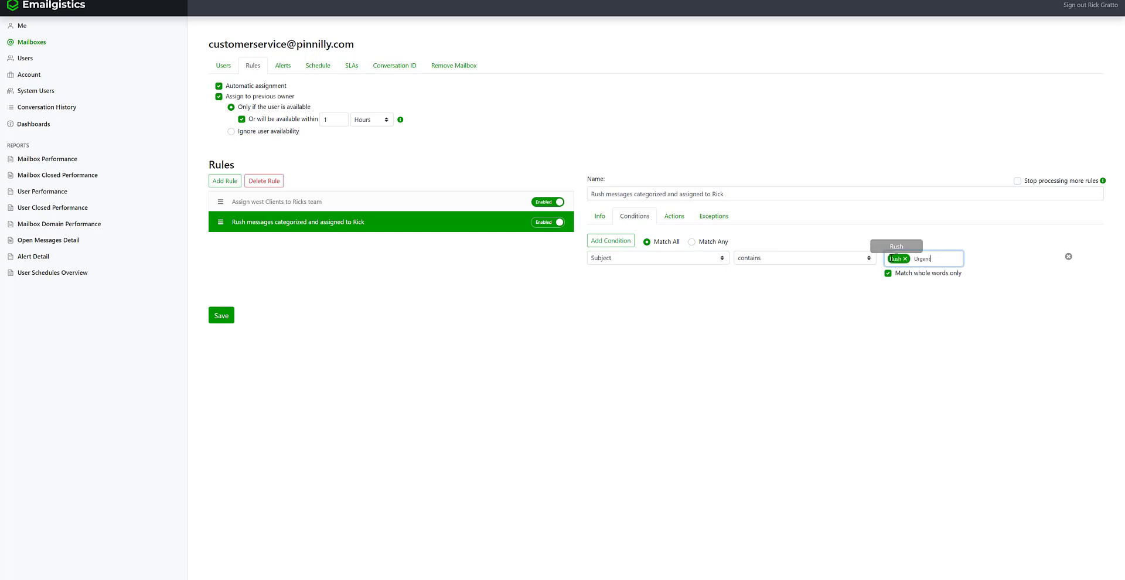
{"action": "key", "text": "Return"}
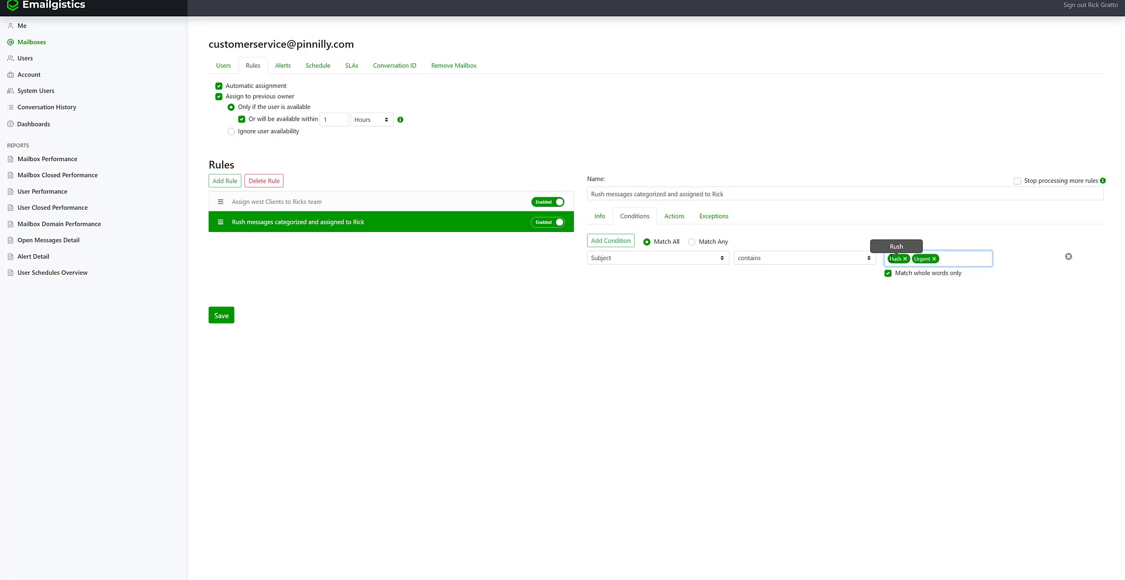
- Add a second condition, Message body contains 'rush' or 'Urgent', and set matching to Match Any
{"action": "left_click", "coordinate": [610, 242]}
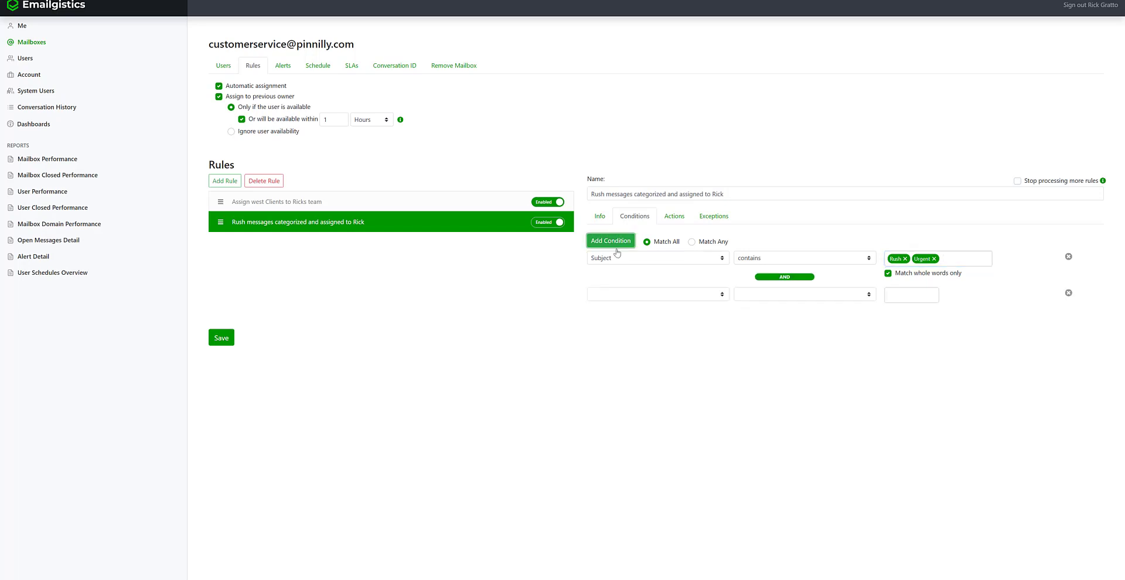
{"action": "left_click", "coordinate": [706, 297]}
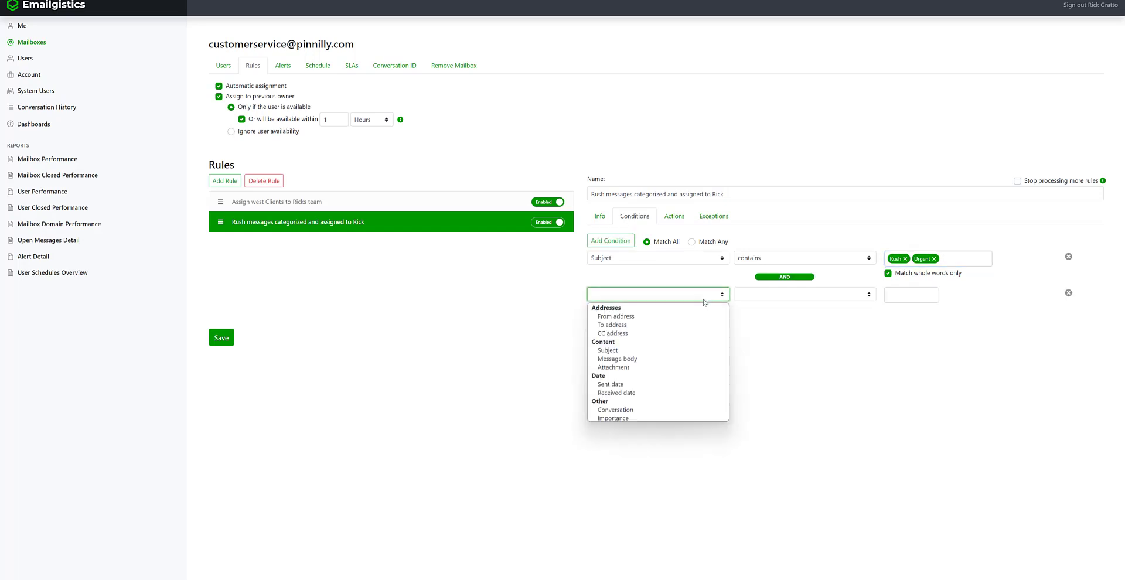
{"action": "left_click", "coordinate": [682, 358]}
{"action": "left_click", "coordinate": [814, 295]}
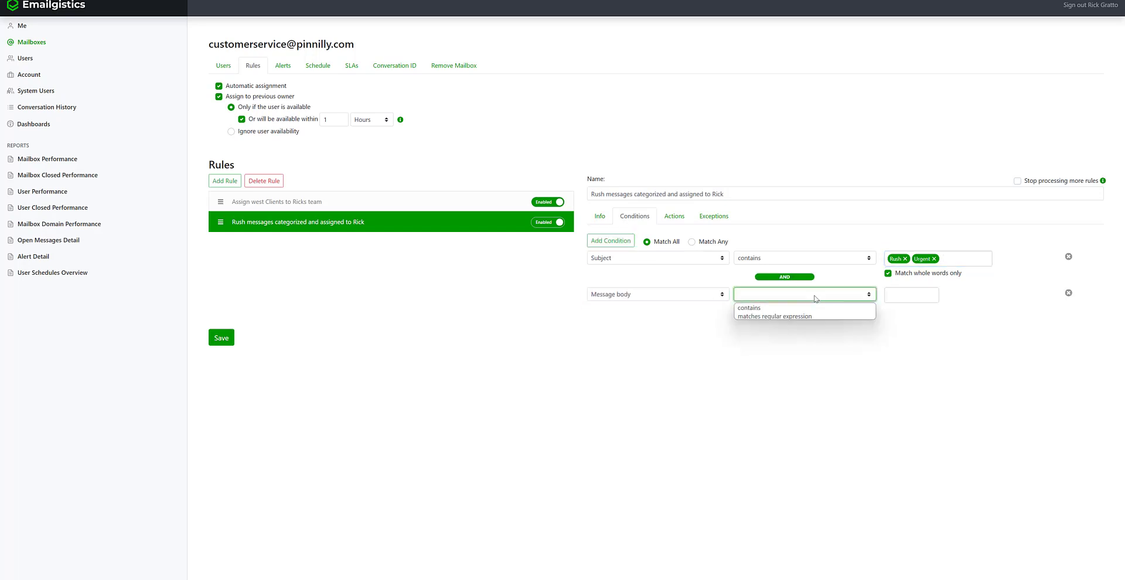
{"action": "left_click", "coordinate": [812, 308]}
{"action": "left_click", "coordinate": [912, 296]}
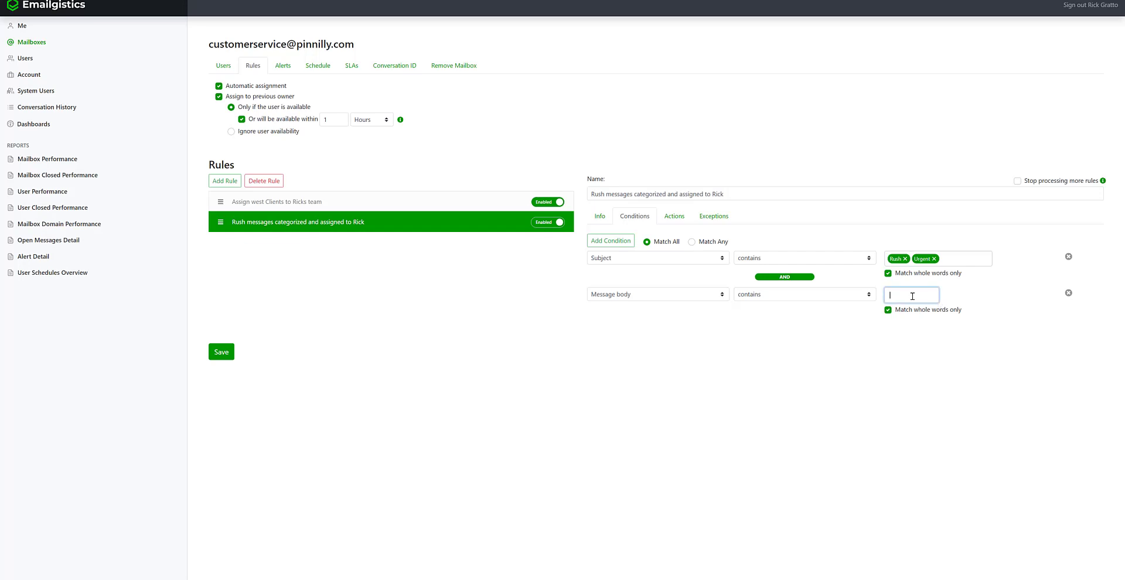
{"action": "type", "text": "rush"}
{"action": "key", "text": "Return"}
{"action": "type", "text": "Urgent"}
{"action": "key", "text": "Return"}
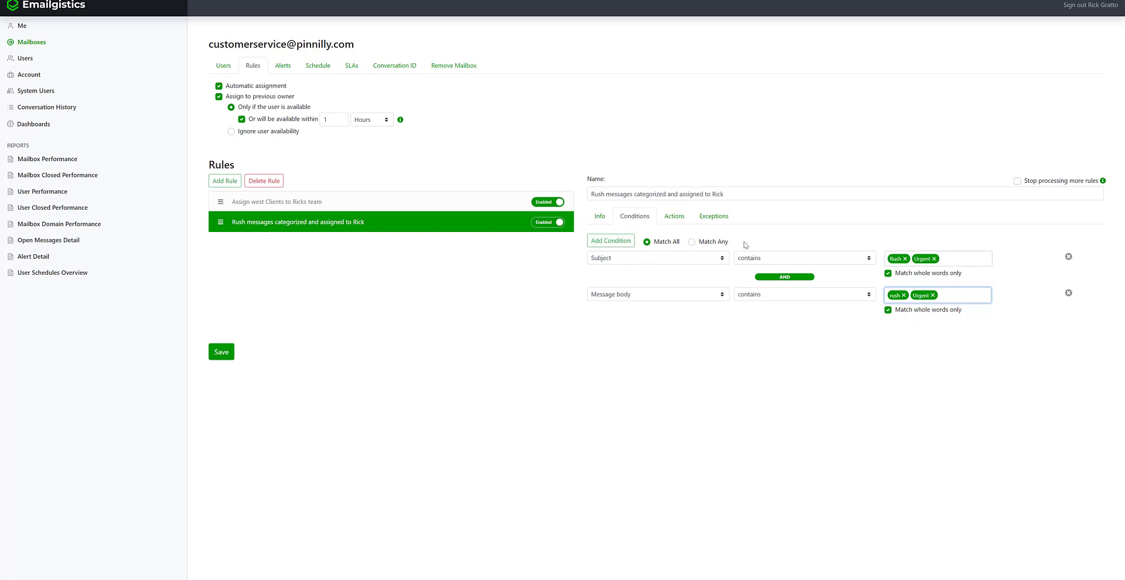
{"action": "mouse_move", "coordinate": [675, 245]}
{"action": "left_click", "coordinate": [692, 242]}
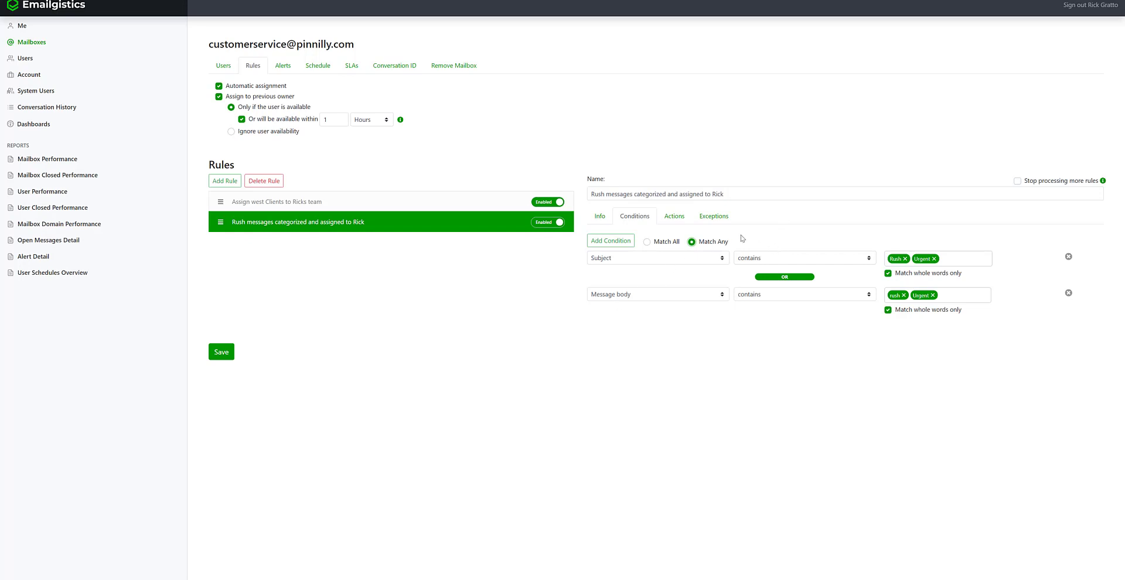
- Add a Categorize action on the rush rule's Actions tab
{"action": "left_click", "coordinate": [681, 217]}
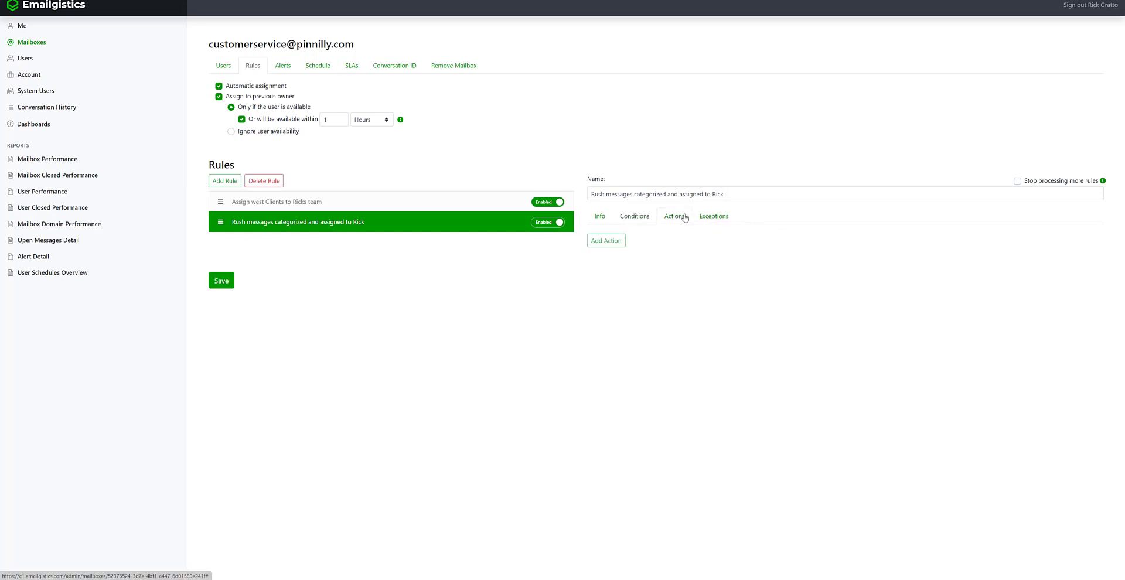
{"action": "left_click", "coordinate": [612, 242]}
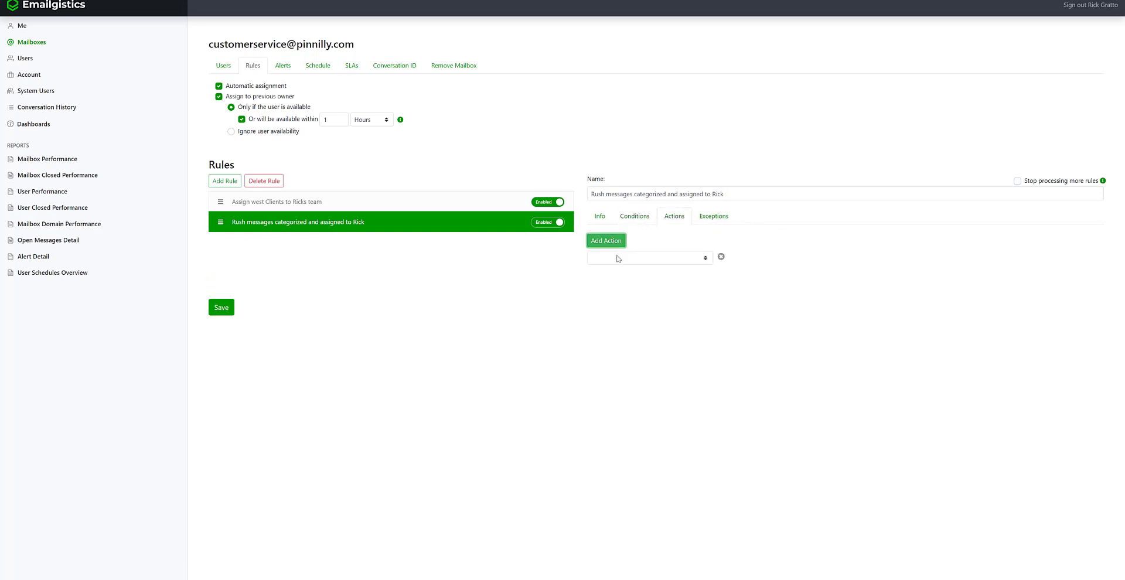
{"action": "left_click", "coordinate": [617, 258]}
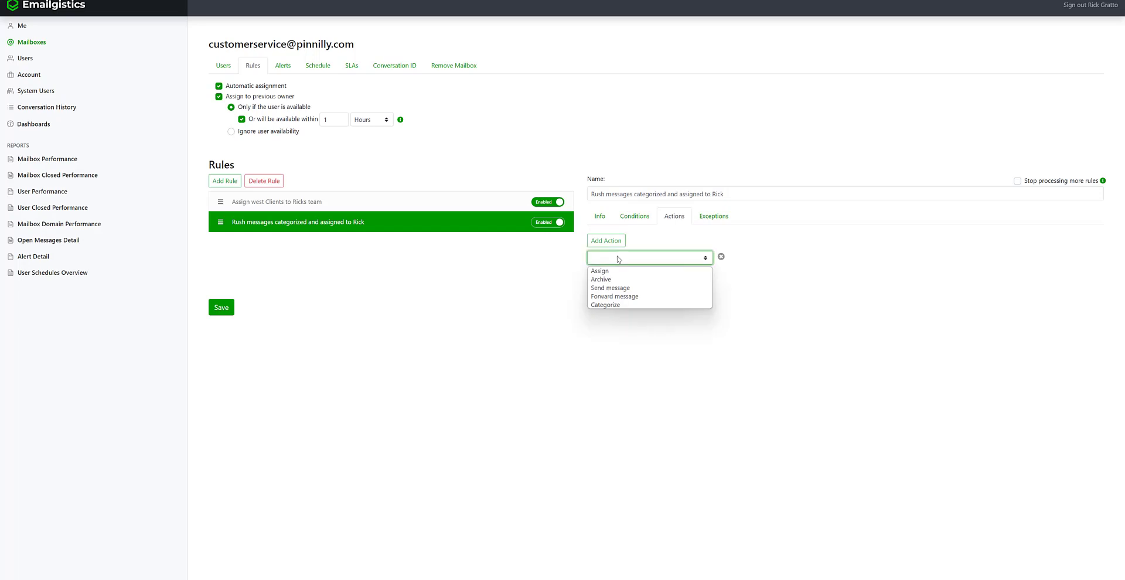
{"action": "left_click", "coordinate": [618, 305]}
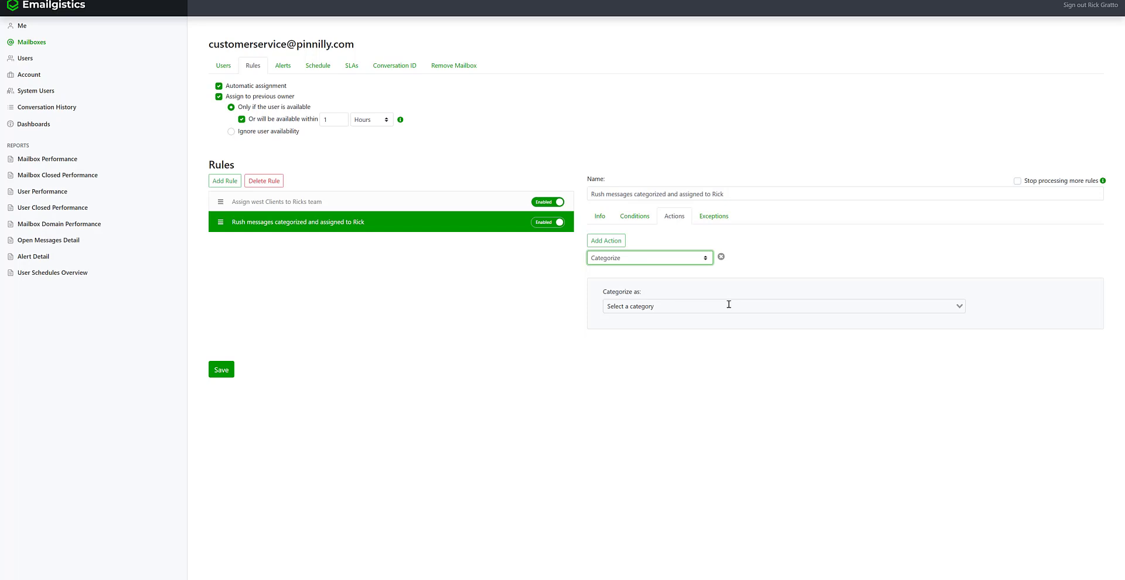
{"action": "mouse_move", "coordinate": [633, 577]}
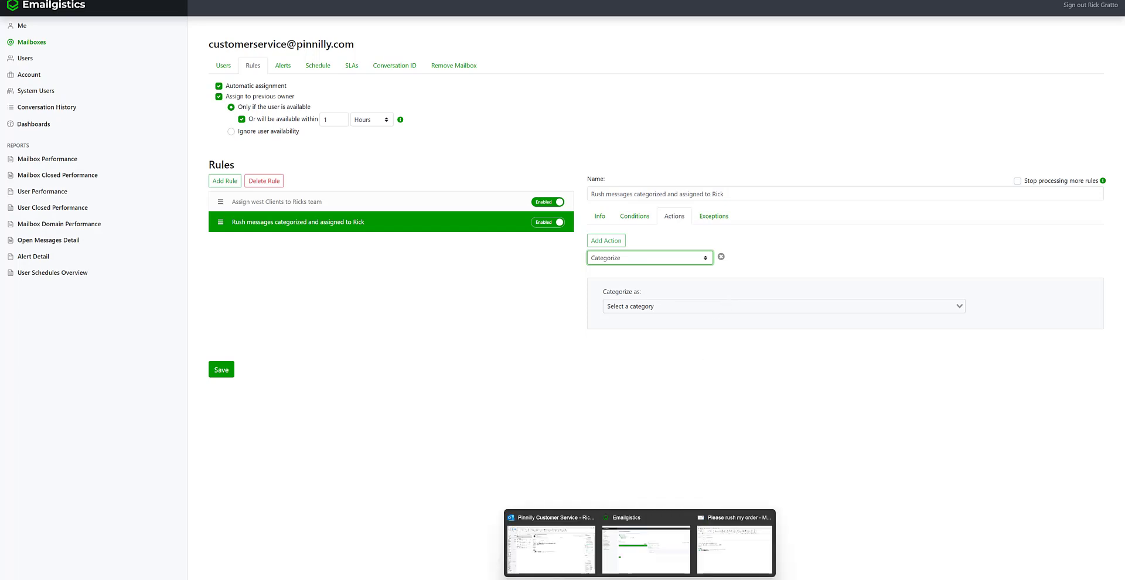
{"action": "left_click", "coordinate": [551, 548]}
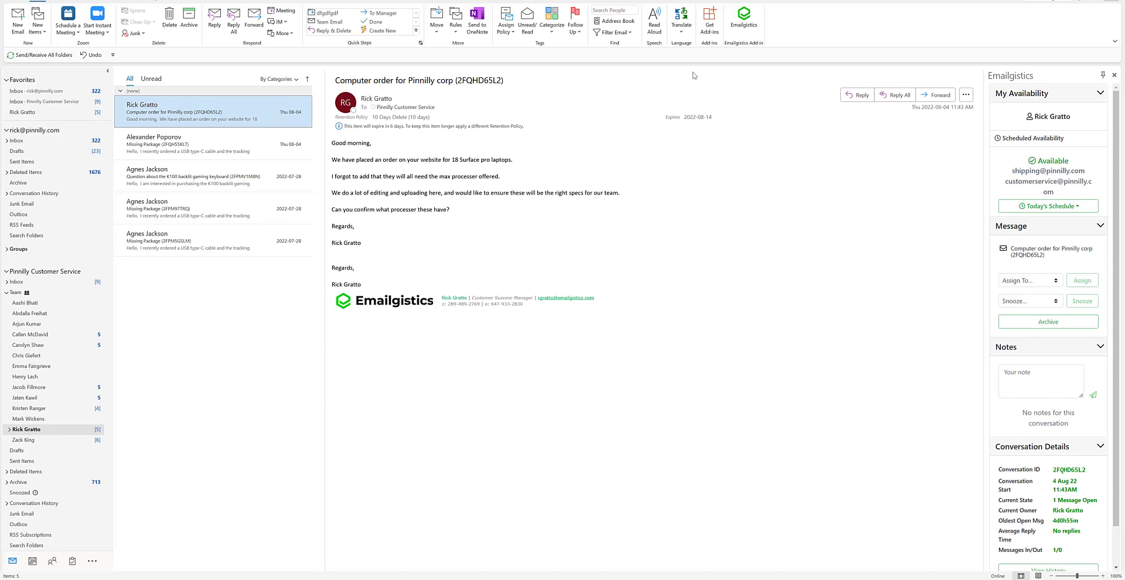
{"action": "left_click", "coordinate": [549, 33]}
{"action": "left_click", "coordinate": [549, 34]}
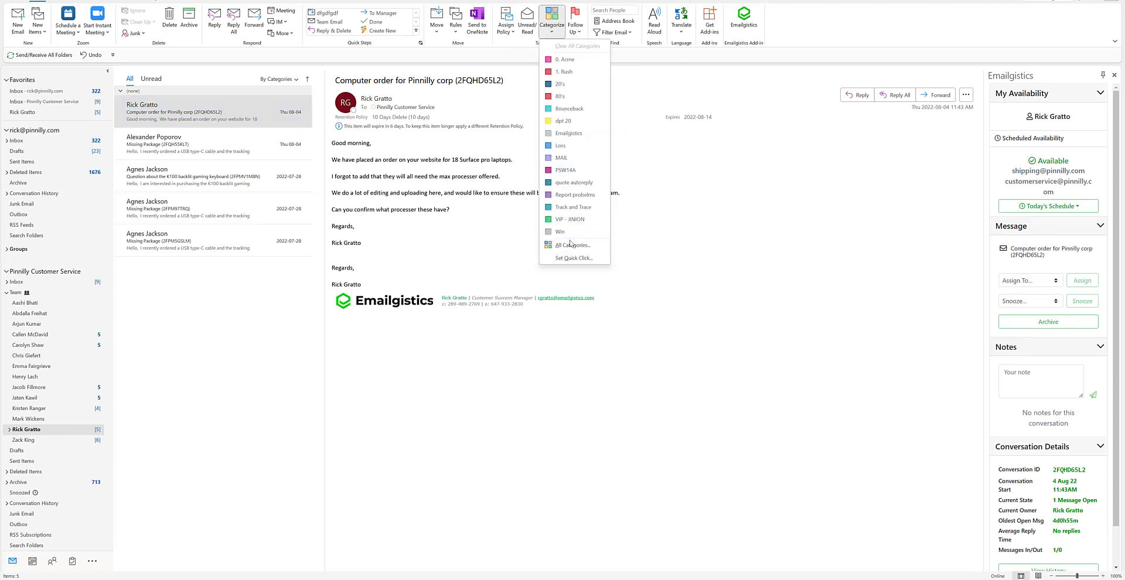
{"action": "left_click", "coordinate": [677, 170]}
{"action": "left_click", "coordinate": [642, 554]}
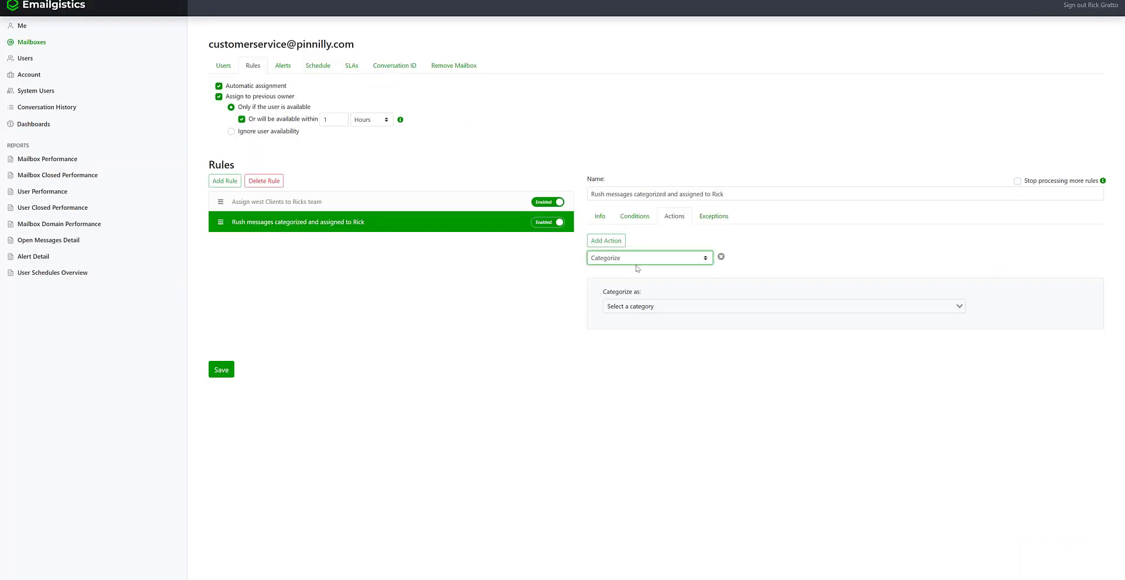
- Categorize matching messages as '1. Rush' and add a second, empty action
{"action": "left_click", "coordinate": [643, 306]}
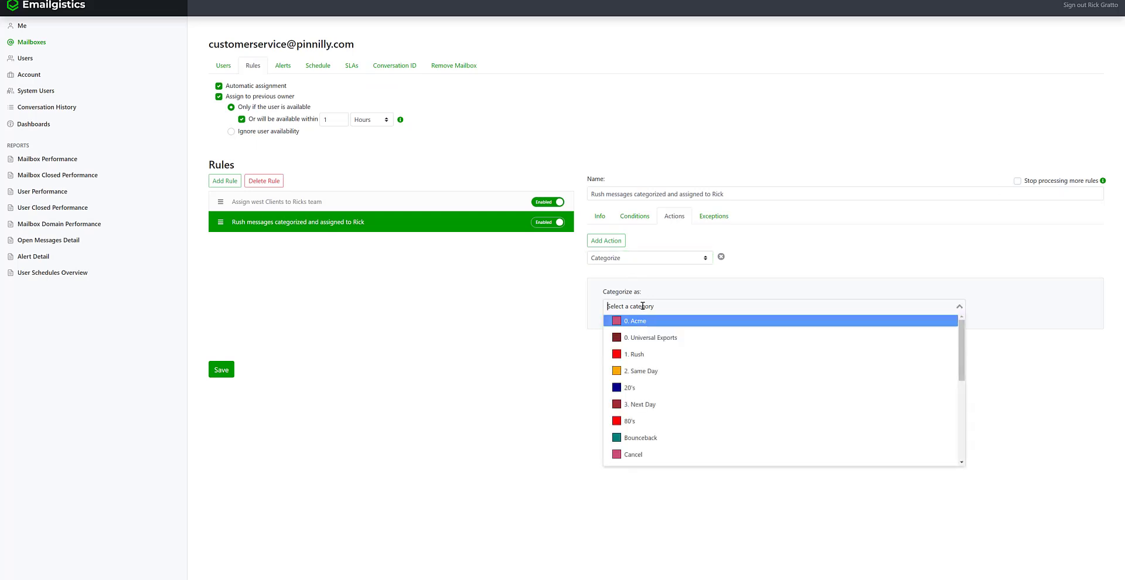
{"action": "left_click", "coordinate": [653, 356]}
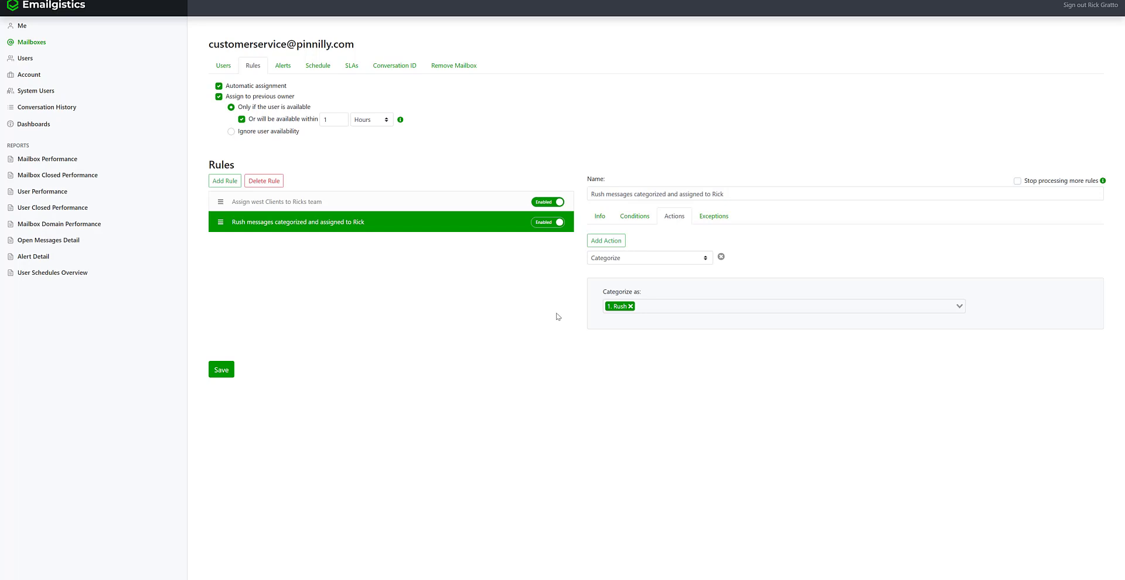
{"action": "left_click", "coordinate": [609, 245]}
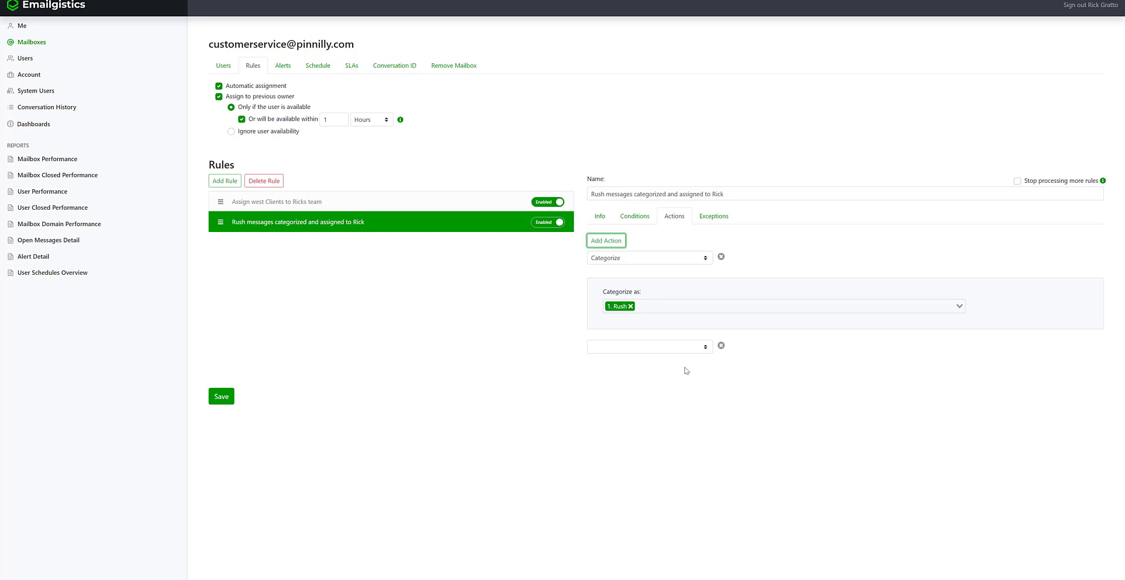
- Make the second action Assign, sending matching messages to the chosen agent
{"action": "left_click", "coordinate": [678, 351]}
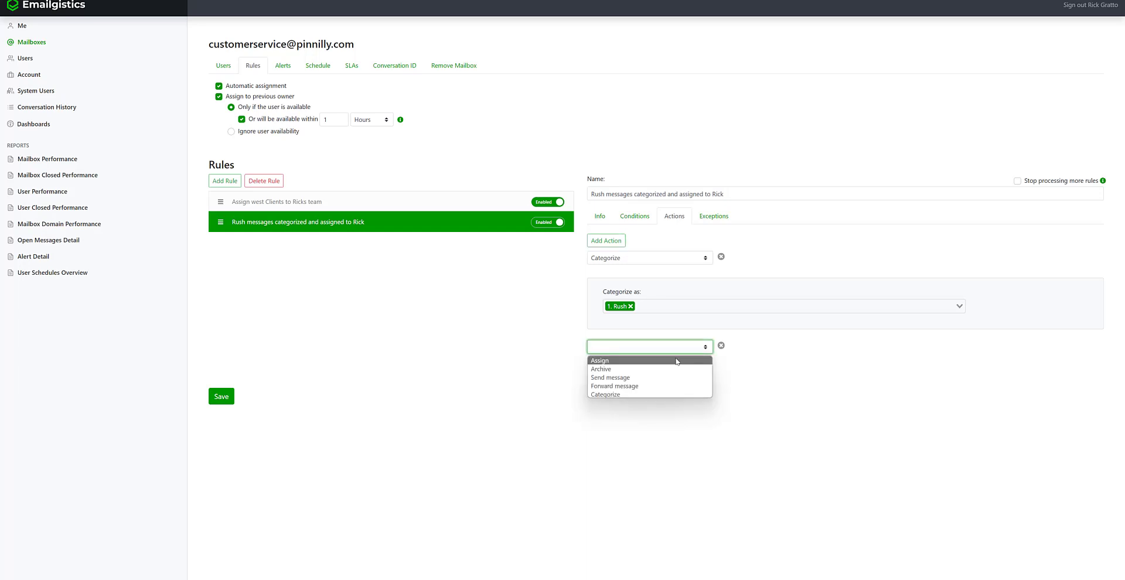
{"action": "left_click", "coordinate": [676, 360]}
{"action": "left_click", "coordinate": [847, 397]}
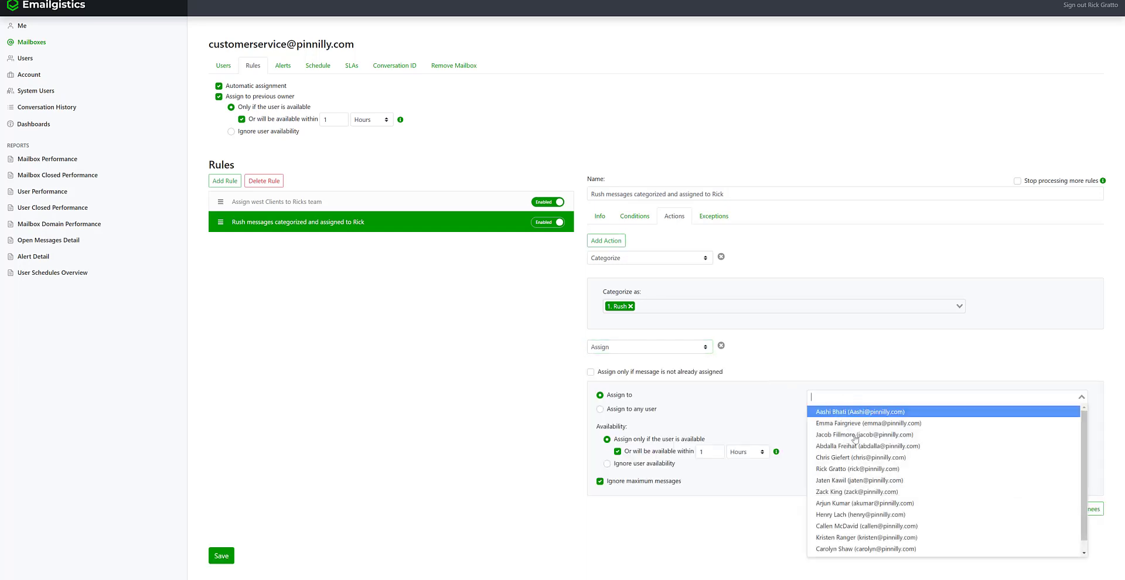
{"action": "left_click", "coordinate": [860, 469]}
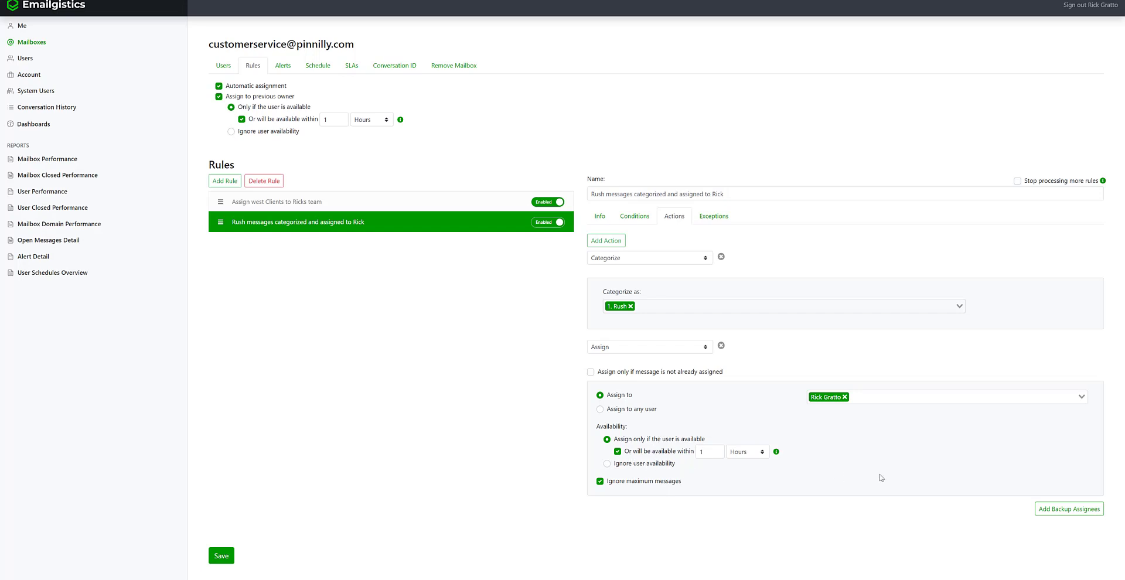
- Add a backup assignee for the rush rule and save the rule
{"action": "left_click", "coordinate": [1067, 508]}
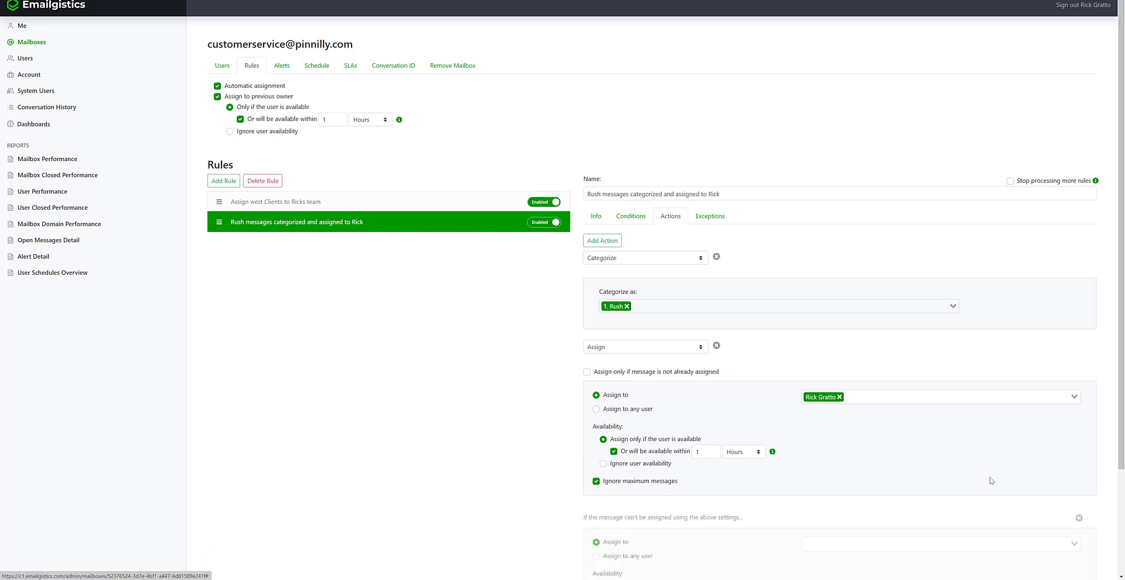
{"action": "scroll", "coordinate": [989, 480], "scroll_direction": "down", "scroll_amount": 2}
{"action": "left_click", "coordinate": [900, 421]}
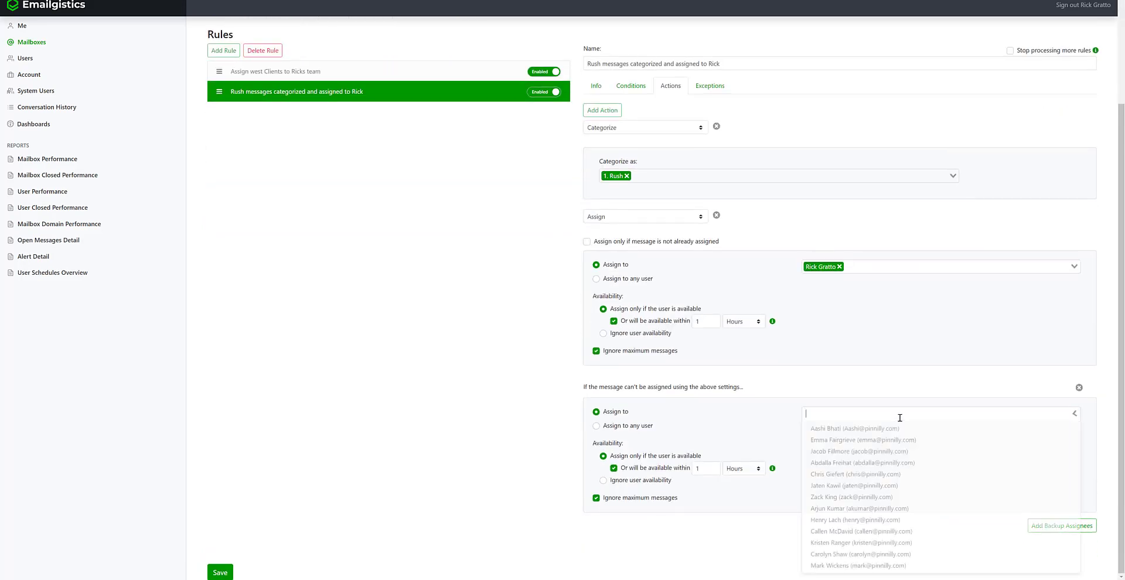
{"action": "left_click", "coordinate": [892, 475]}
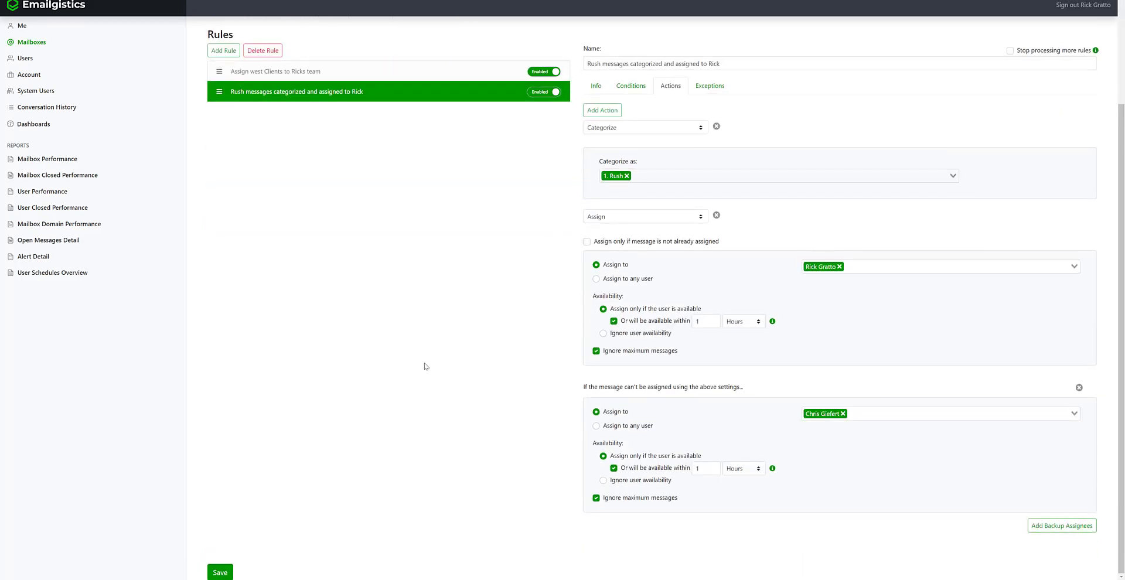
{"action": "scroll", "coordinate": [424, 364], "scroll_direction": "up", "scroll_amount": 2}
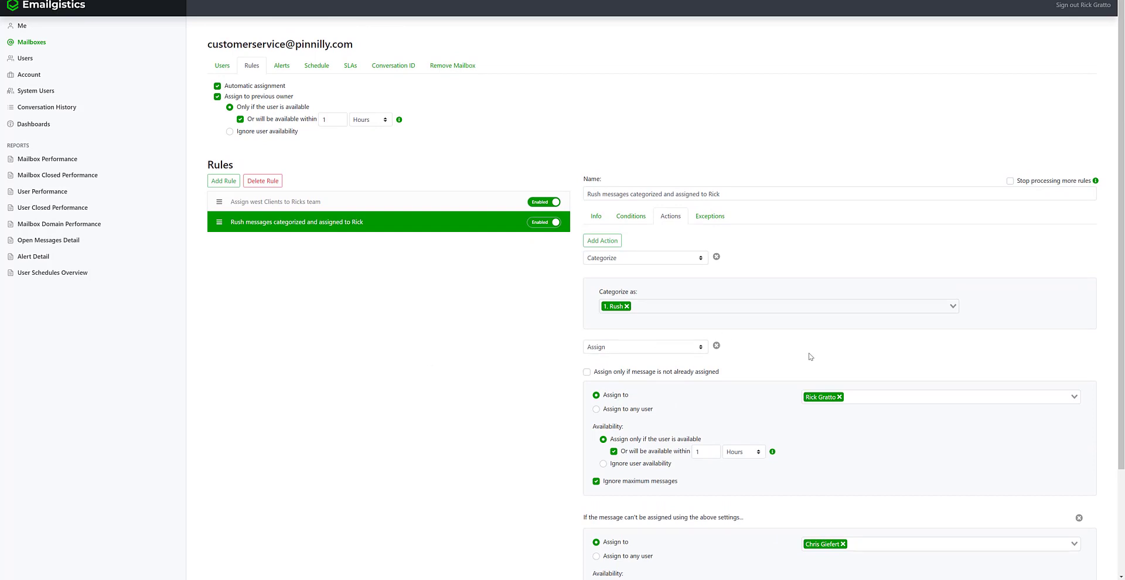
{"action": "scroll", "coordinate": [445, 390], "scroll_direction": "down", "scroll_amount": 3}
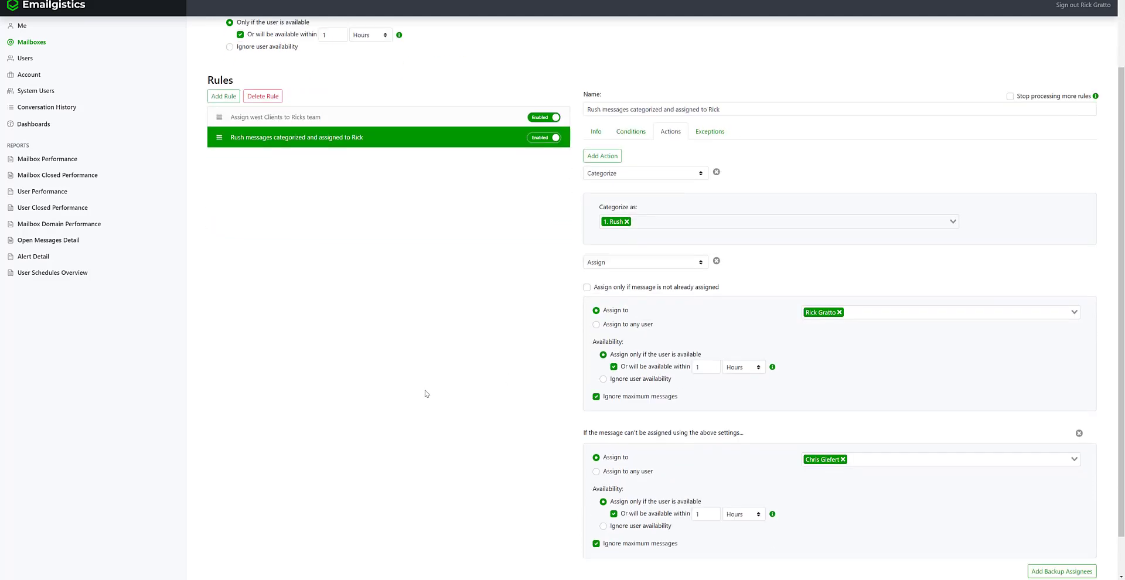
{"action": "left_click", "coordinate": [220, 573]}
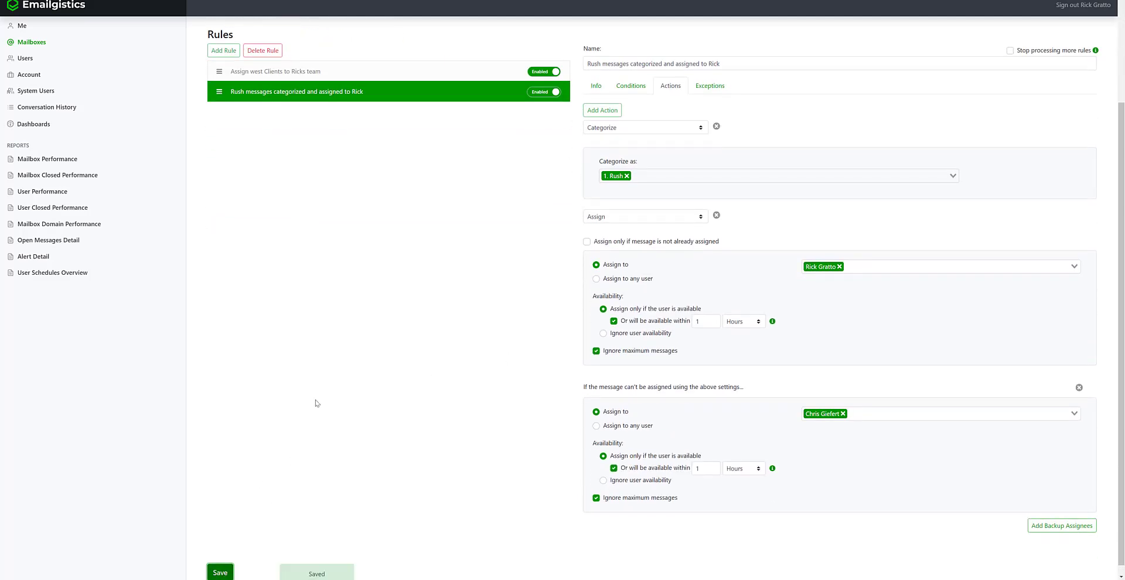
{"action": "scroll", "coordinate": [350, 371], "scroll_direction": "up", "scroll_amount": 3}
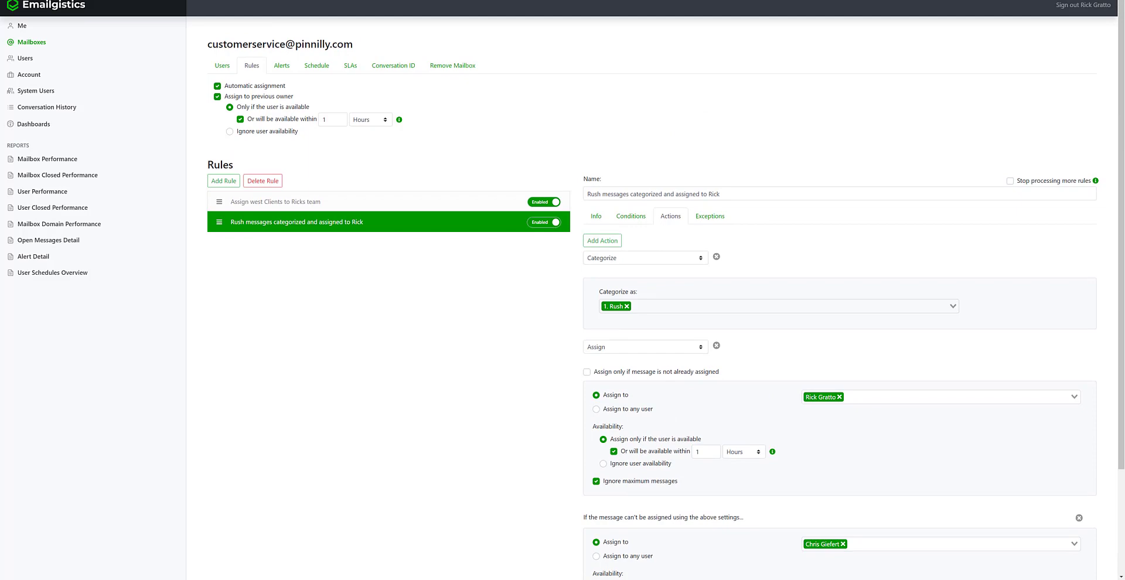
{"action": "mouse_move", "coordinate": [640, 579]}
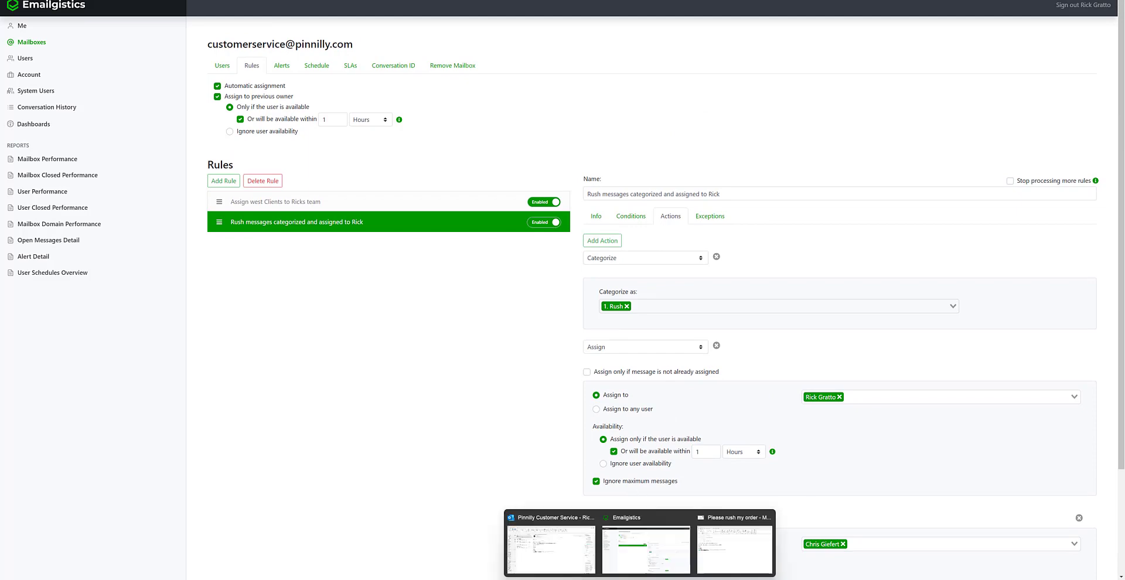
{"action": "left_click", "coordinate": [551, 548]}
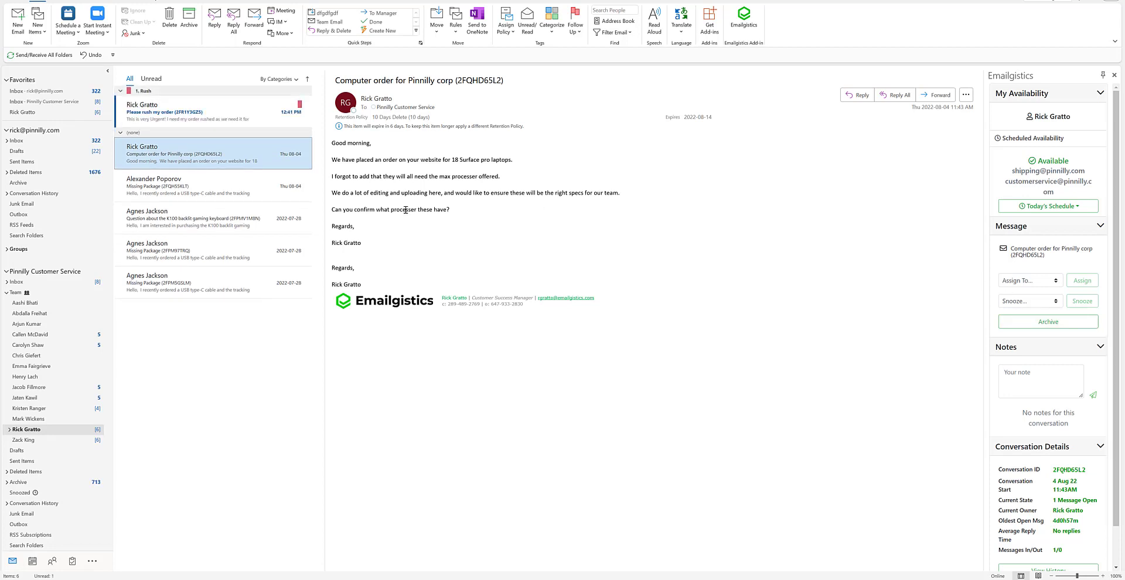
{"action": "left_click", "coordinate": [152, 120]}
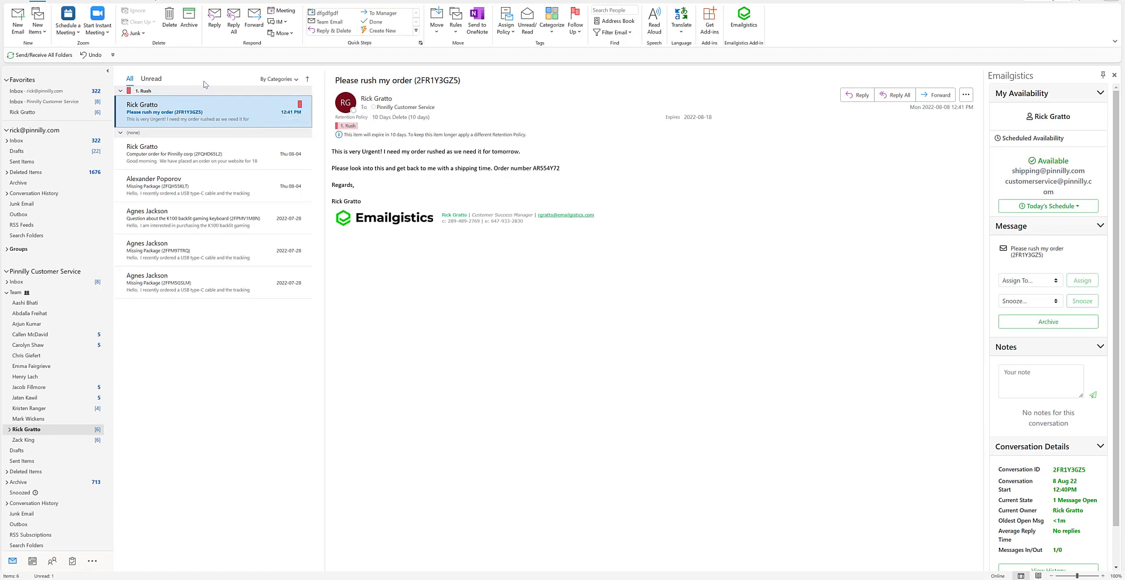
{"action": "left_click", "coordinate": [295, 80]}
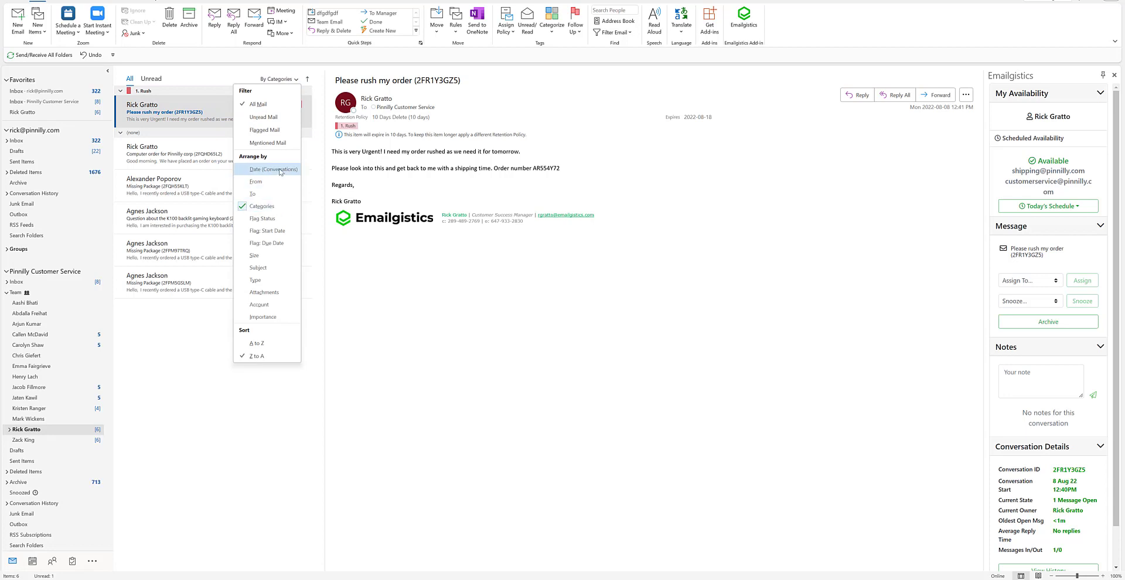
{"action": "left_click", "coordinate": [217, 79]}
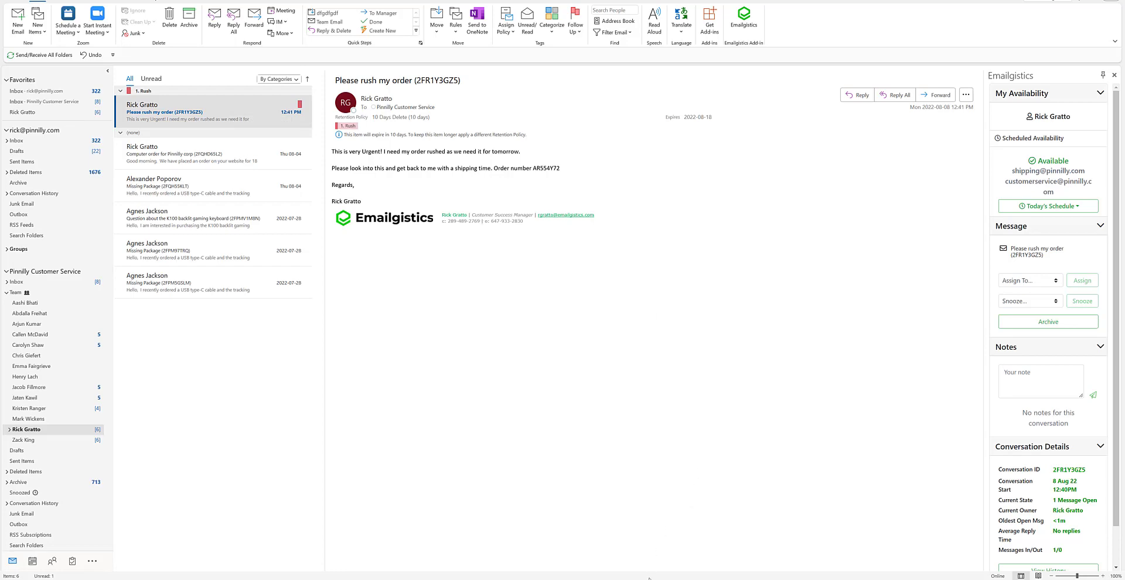
{"action": "mouse_move", "coordinate": [649, 579]}
{"action": "left_click", "coordinate": [674, 542]}
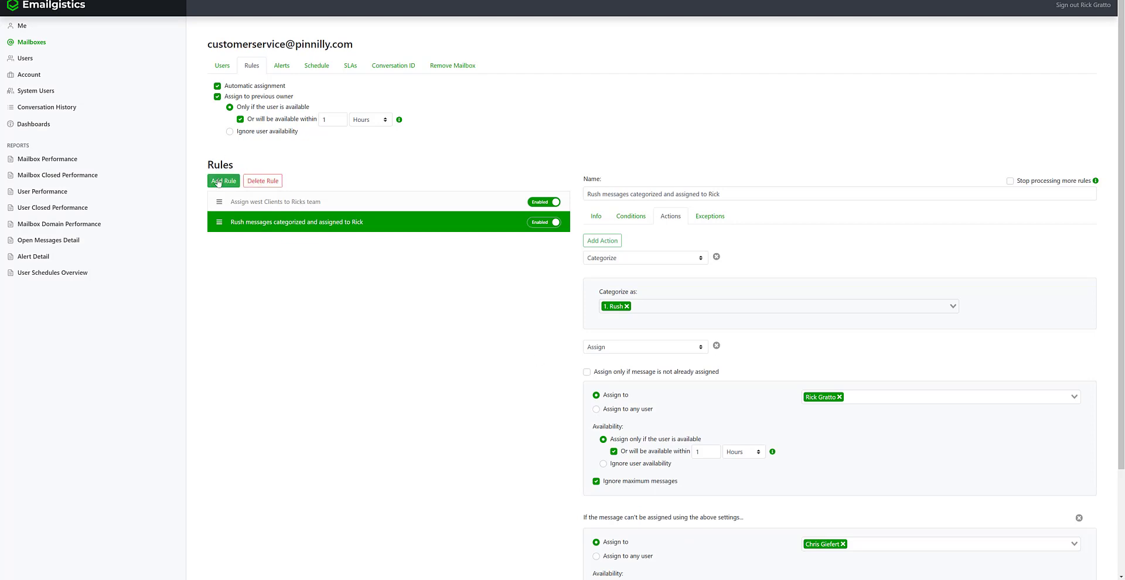
- Create a third rule named 'Archive spam' with one blank condition row
{"action": "left_click", "coordinate": [217, 181]}
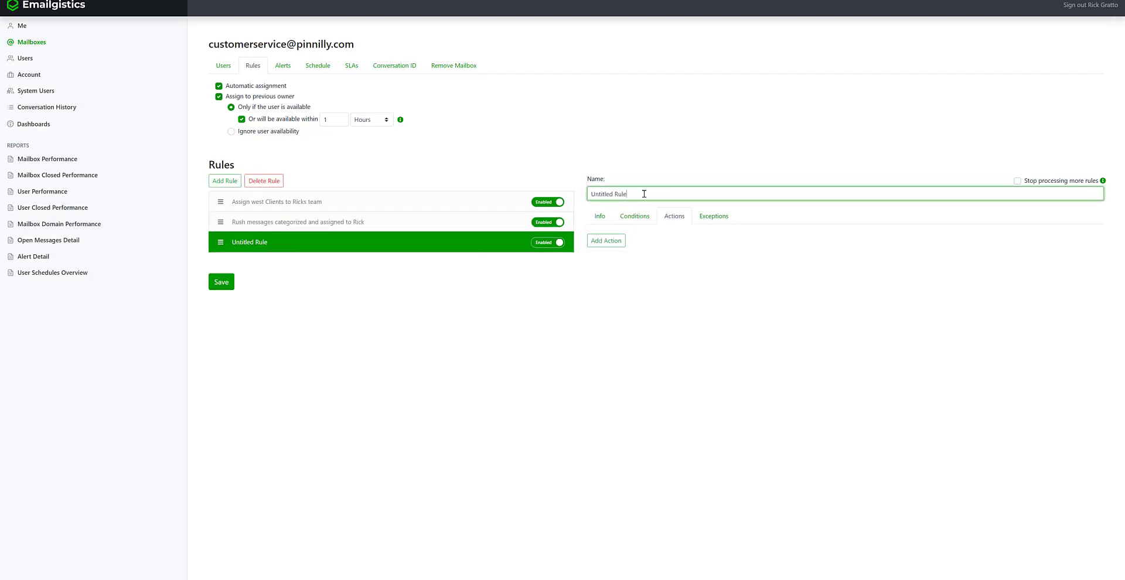
{"action": "left_click_drag", "start_coordinate": [644, 193], "coordinate": [581, 196]}
{"action": "key", "text": "BackSpace"}
{"action": "type", "text": "Archive spam"}
{"action": "left_click", "coordinate": [635, 218]}
{"action": "left_click", "coordinate": [629, 241]}
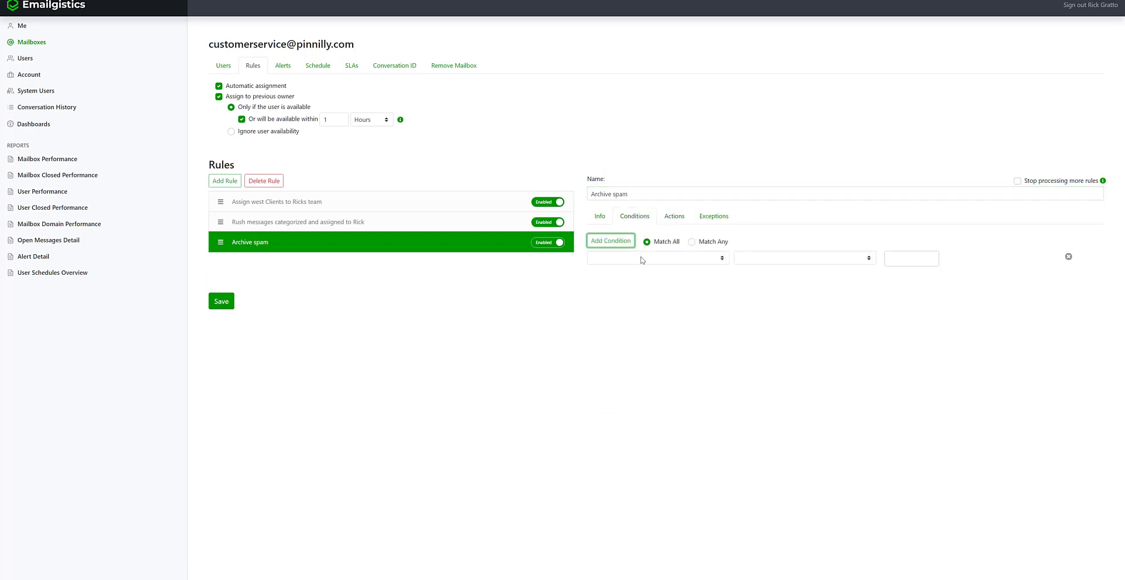
- Set the condition to From address equals the sender's e-mail address
{"action": "left_click", "coordinate": [640, 259]}
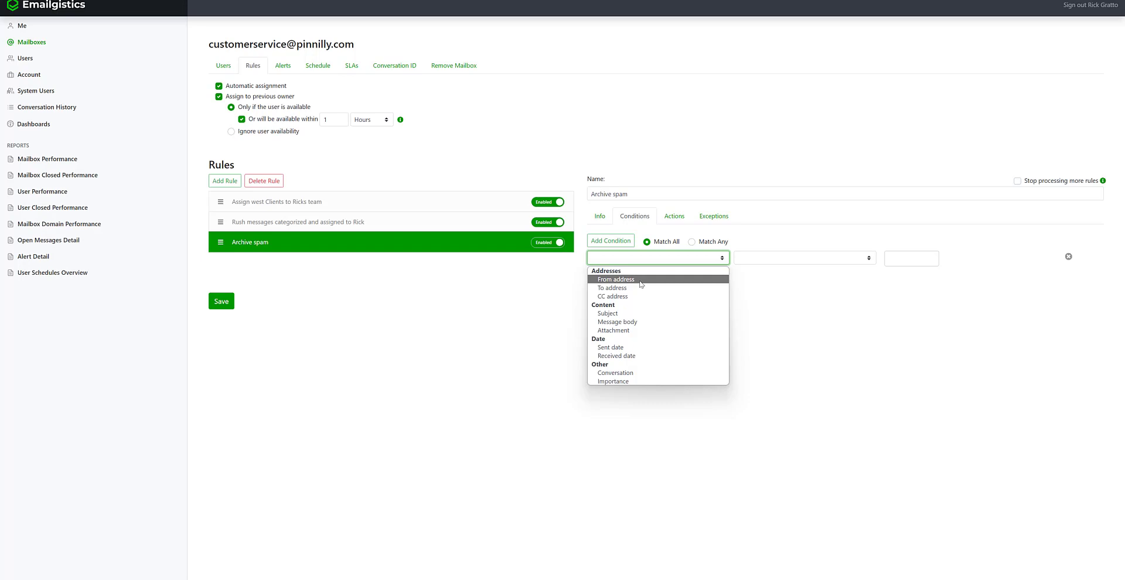
{"action": "left_click", "coordinate": [640, 280]}
{"action": "left_click", "coordinate": [761, 258]}
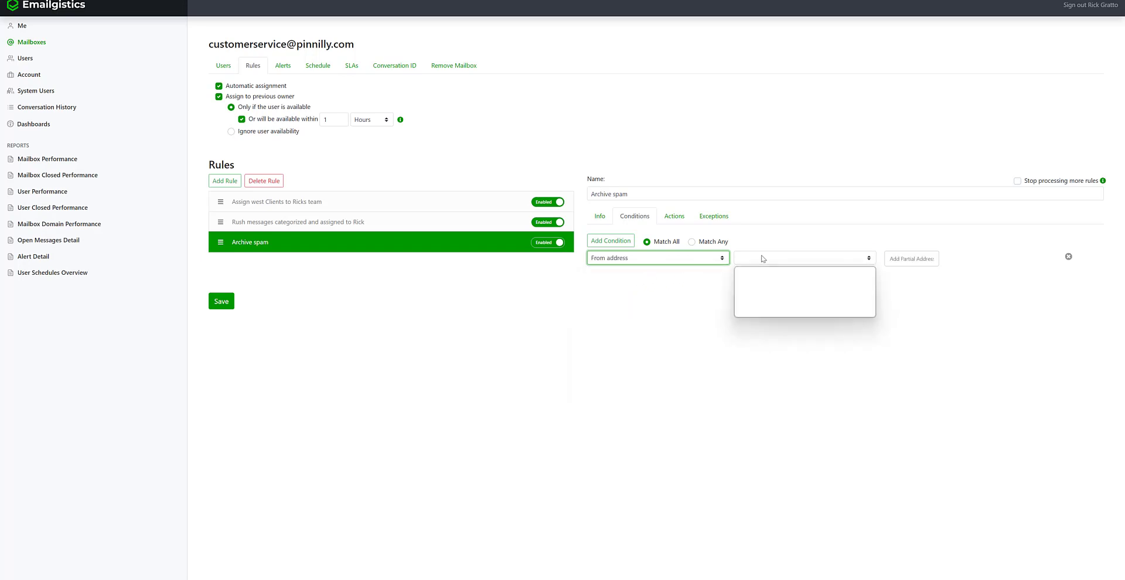
{"action": "left_click", "coordinate": [749, 271]}
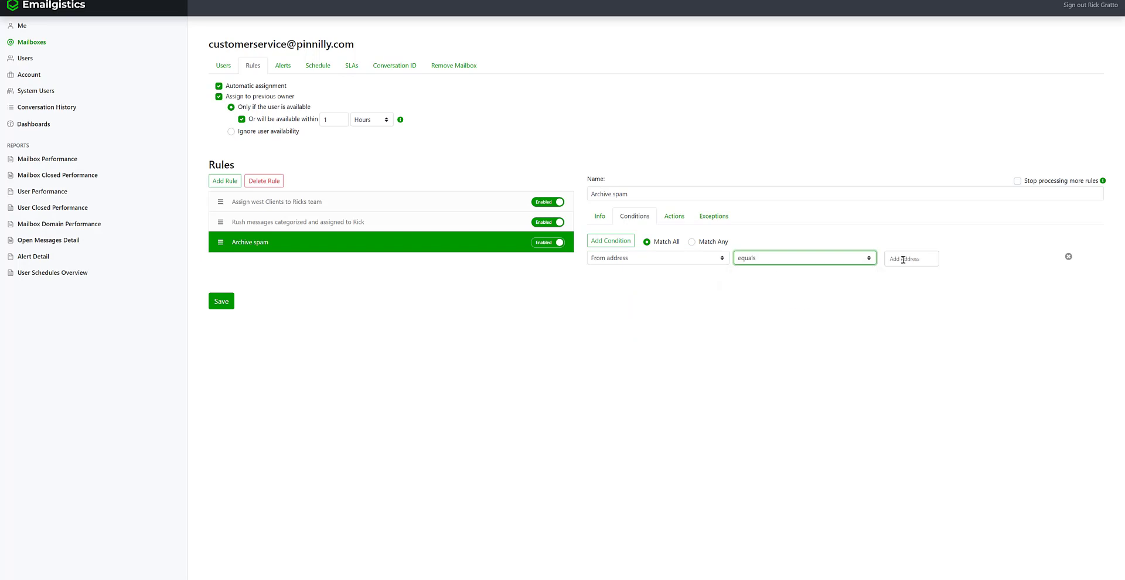
{"action": "left_click", "coordinate": [903, 260]}
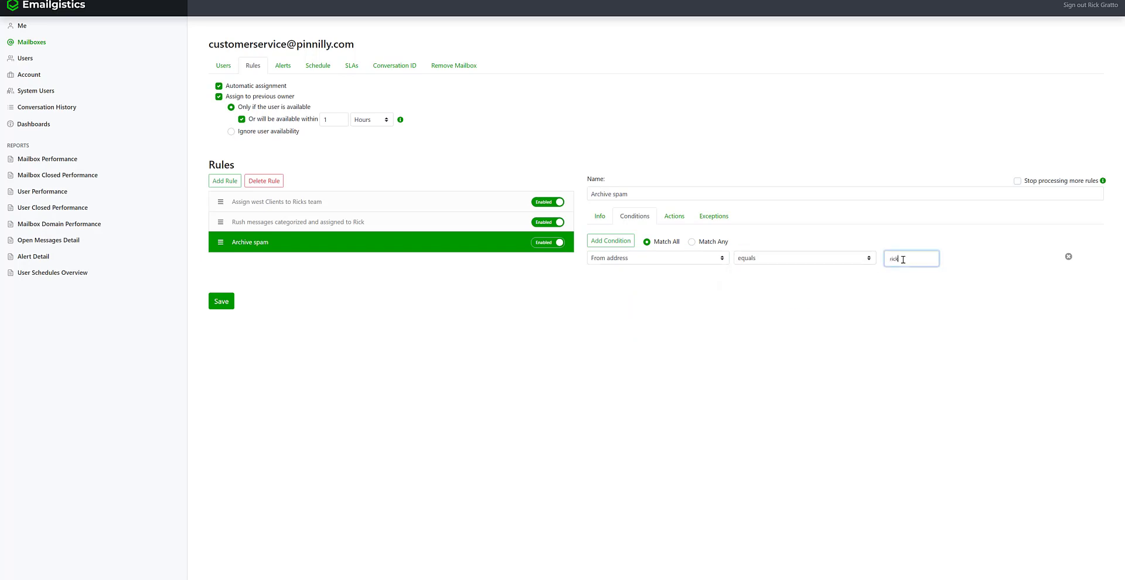
{"action": "key", "text": "Return"}
- Add an Archive action to the 'Archive spam' rule and save it
{"action": "left_click", "coordinate": [667, 218]}
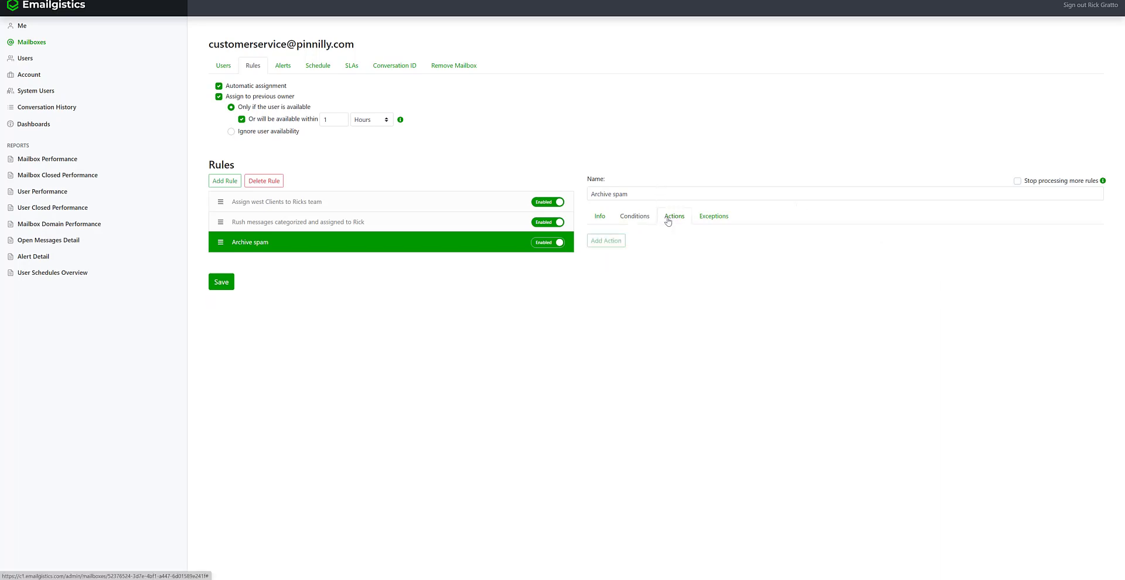
{"action": "left_click", "coordinate": [606, 241]}
{"action": "left_click", "coordinate": [623, 259]}
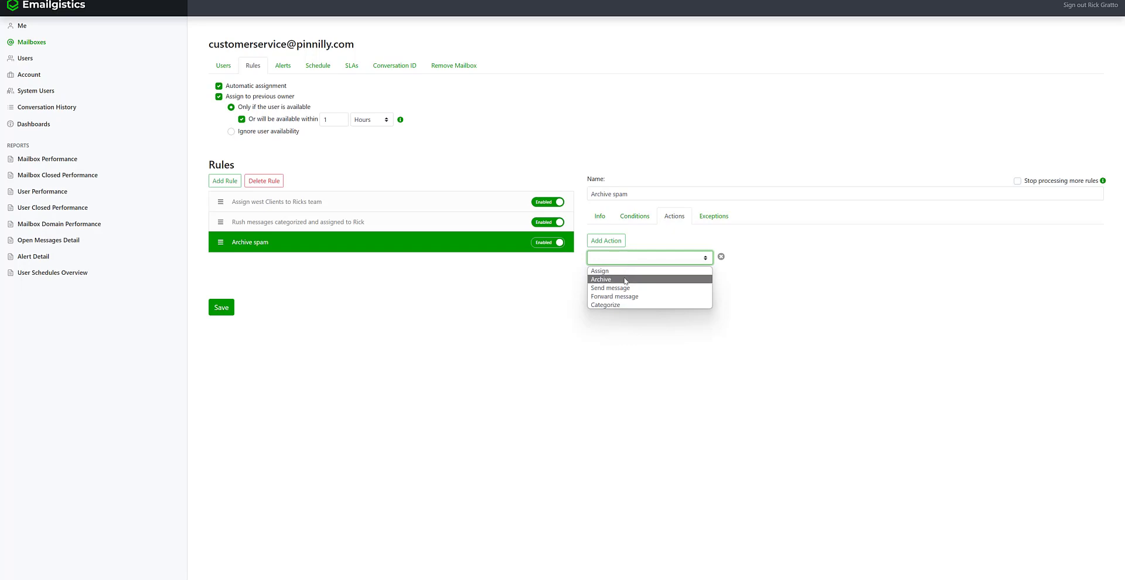
{"action": "left_click", "coordinate": [624, 278]}
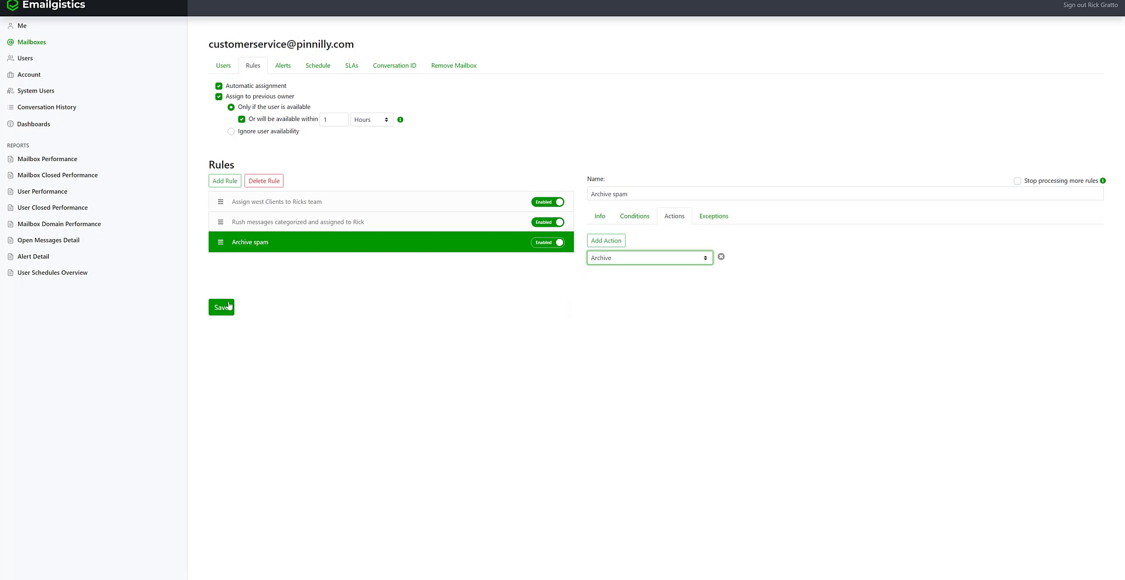
{"action": "left_click", "coordinate": [223, 308]}
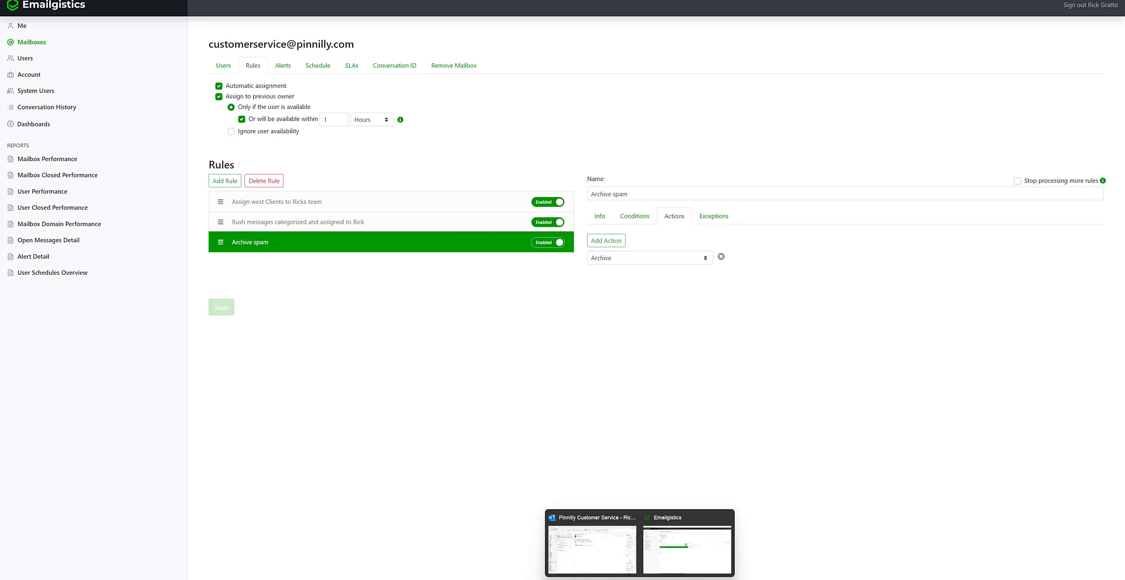
{"action": "left_click", "coordinate": [589, 542]}
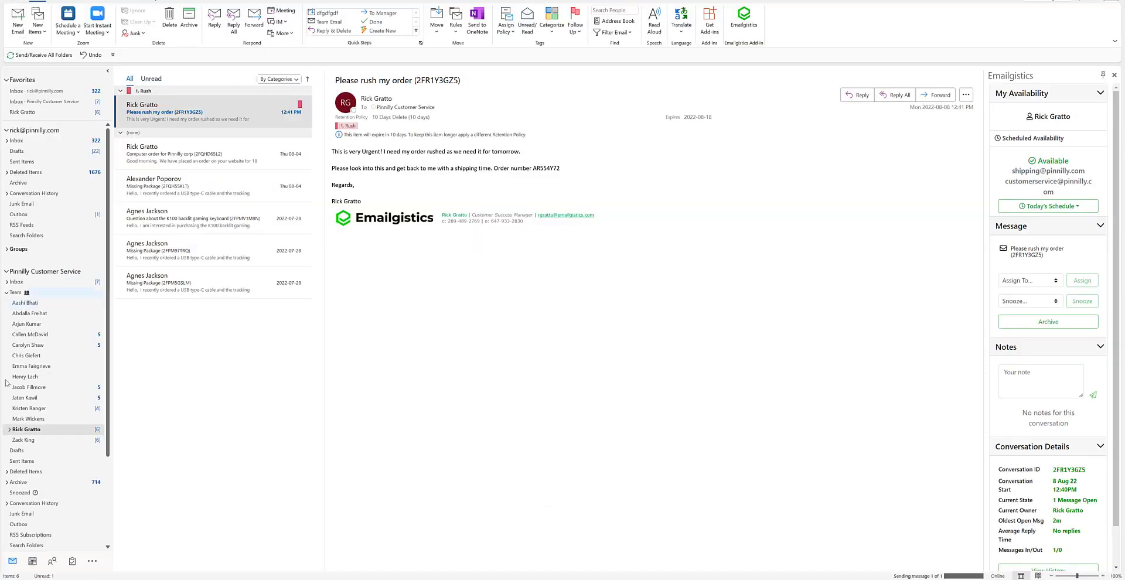
- Open 'this is a test for Archive' from Outlook's Archive folder and view its Emailgistics history
{"action": "left_click", "coordinate": [18, 482]}
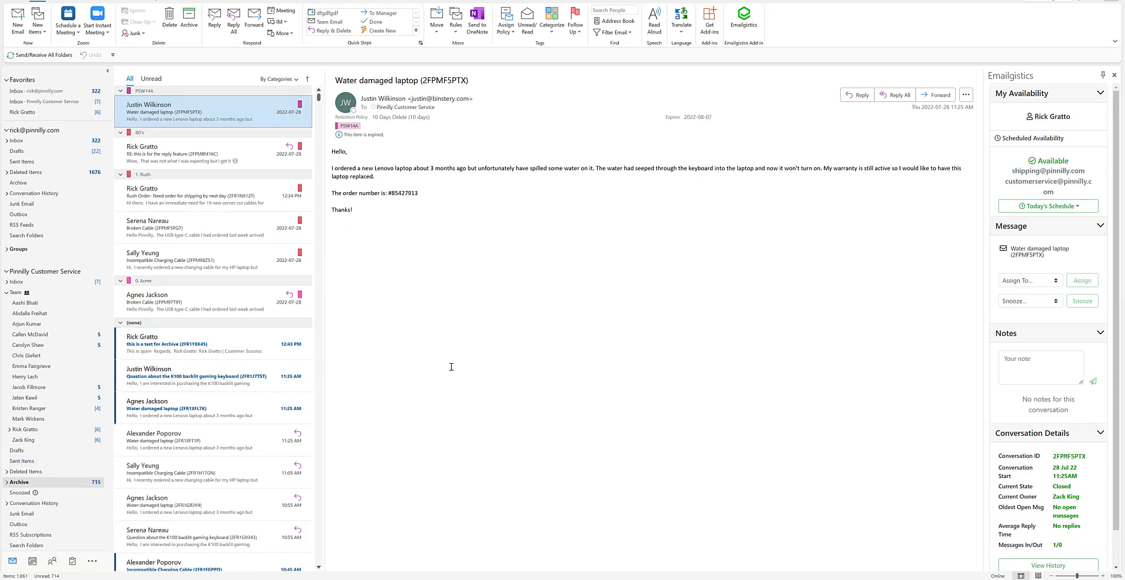
{"action": "left_click", "coordinate": [177, 353]}
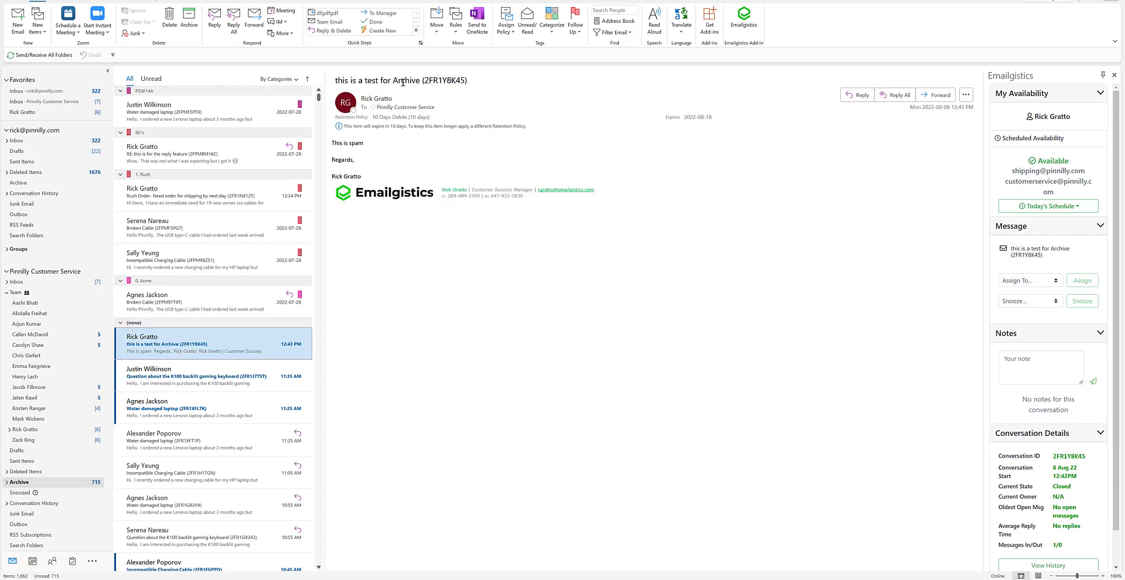
{"action": "scroll", "coordinate": [1048, 410], "scroll_direction": "down", "scroll_amount": 2}
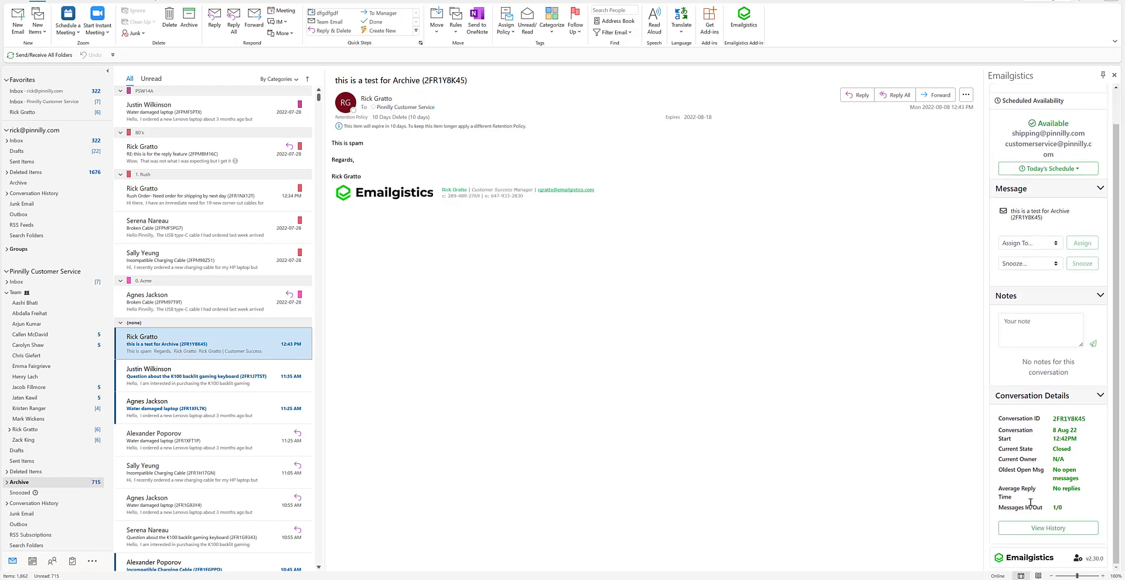
{"action": "left_click", "coordinate": [1061, 530]}
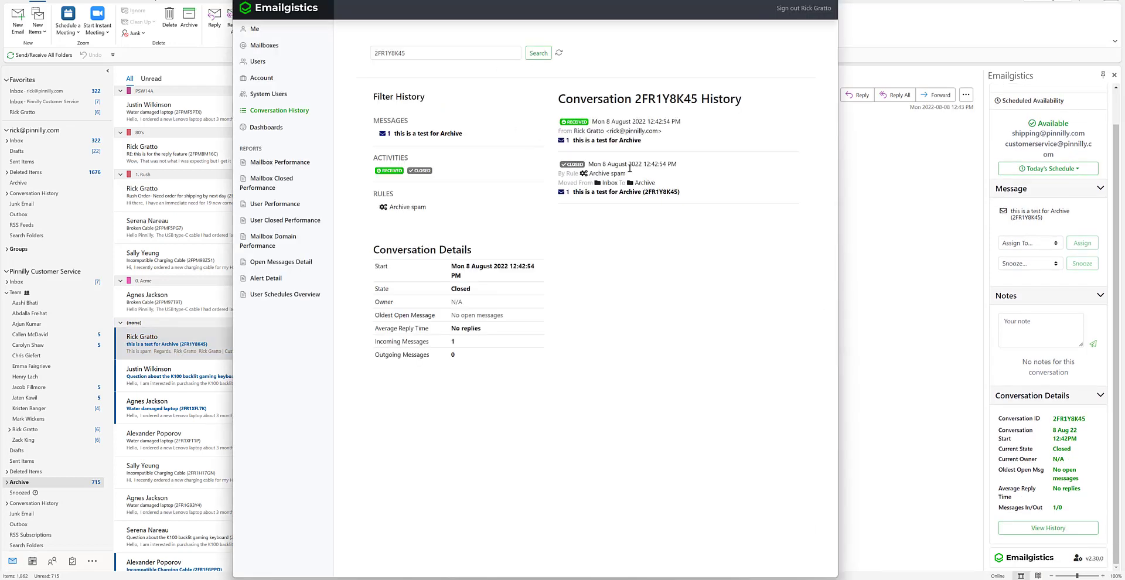
- Highlight the history entry showing rule 'Archive spam' moved the message from Inbox to Archive
{"action": "mouse_move", "coordinate": [668, 182]}
{"action": "left_mouse_down"}
{"action": "mouse_move", "coordinate": [557, 181]}
{"action": "mouse_move", "coordinate": [668, 181]}
{"action": "left_mouse_up"}
{"action": "left_click_drag", "start_coordinate": [591, 173], "coordinate": [685, 177]}
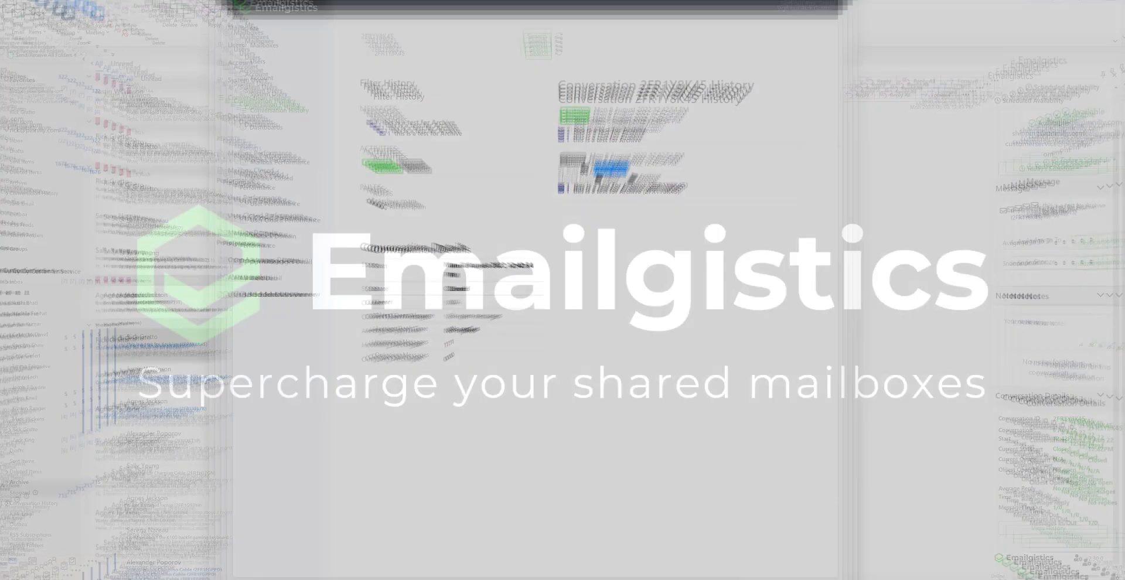